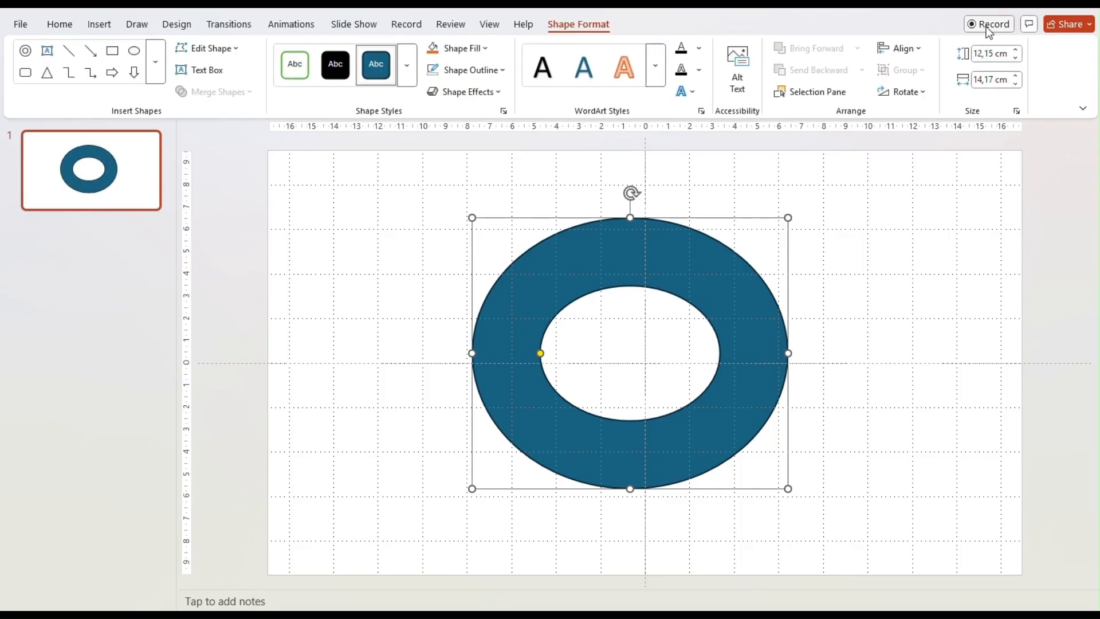
# Step: Set the ring's height and width to 11 cm and move it onto the slide's vertical centre line
pyautogui.click(981, 80)
pyautogui.write('11')
pyautogui.press('Return')
pyautogui.moveTo(673, 294); pyautogui.dragTo(719, 307)
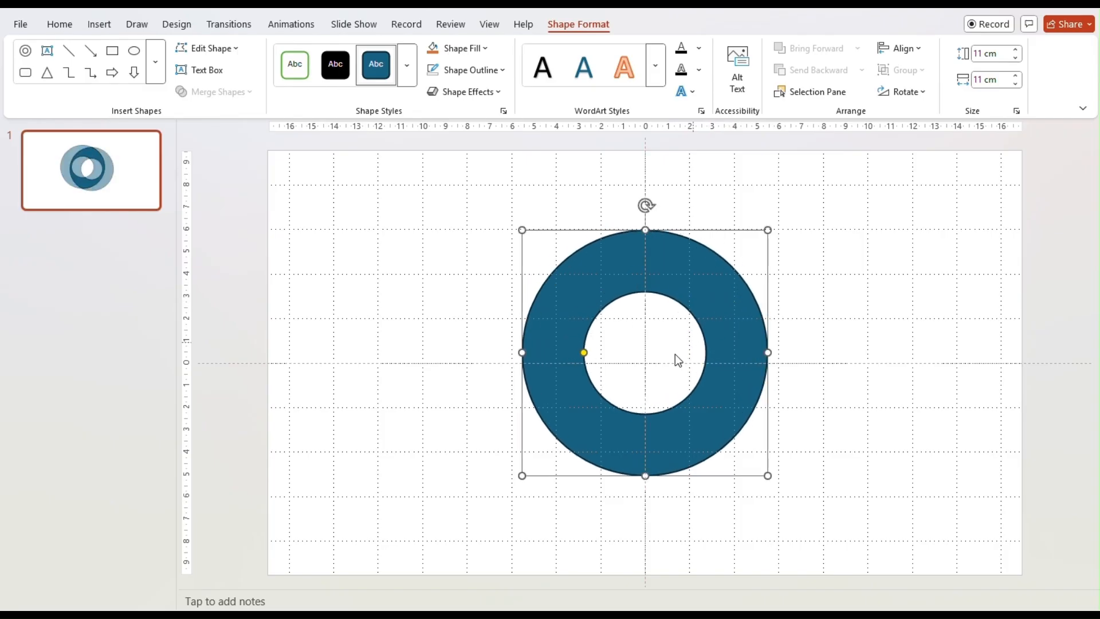
# Step: Shrink the ring's hole to about 4 cm across to thicken the band, and remove the ring's outline
pyautogui.moveTo(585, 354); pyautogui.dragTo(603, 361)
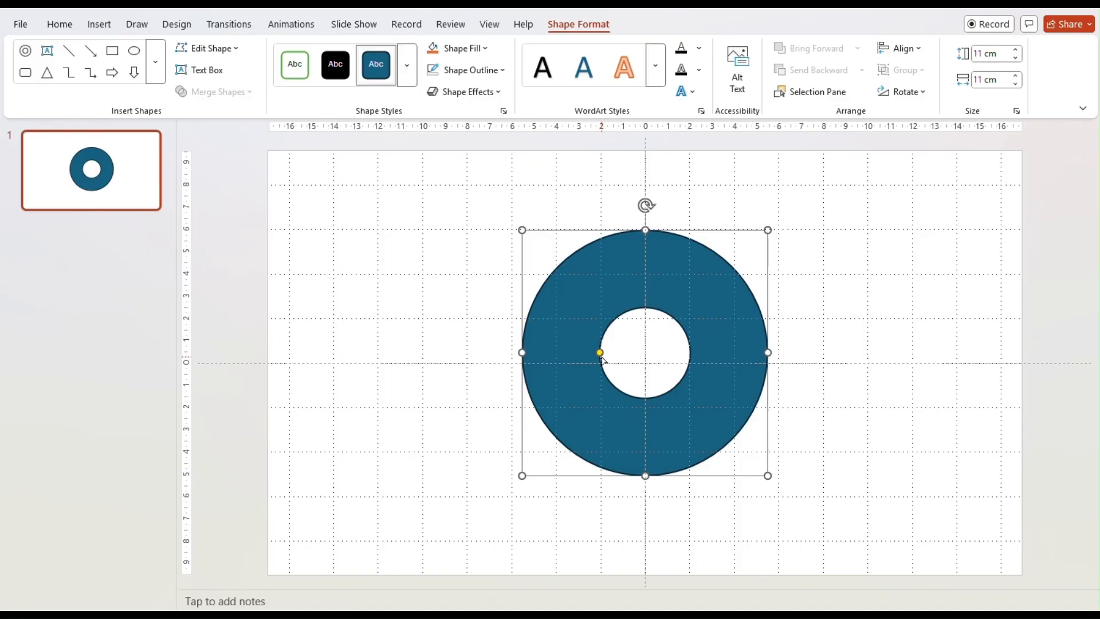
pyautogui.click(494, 70)
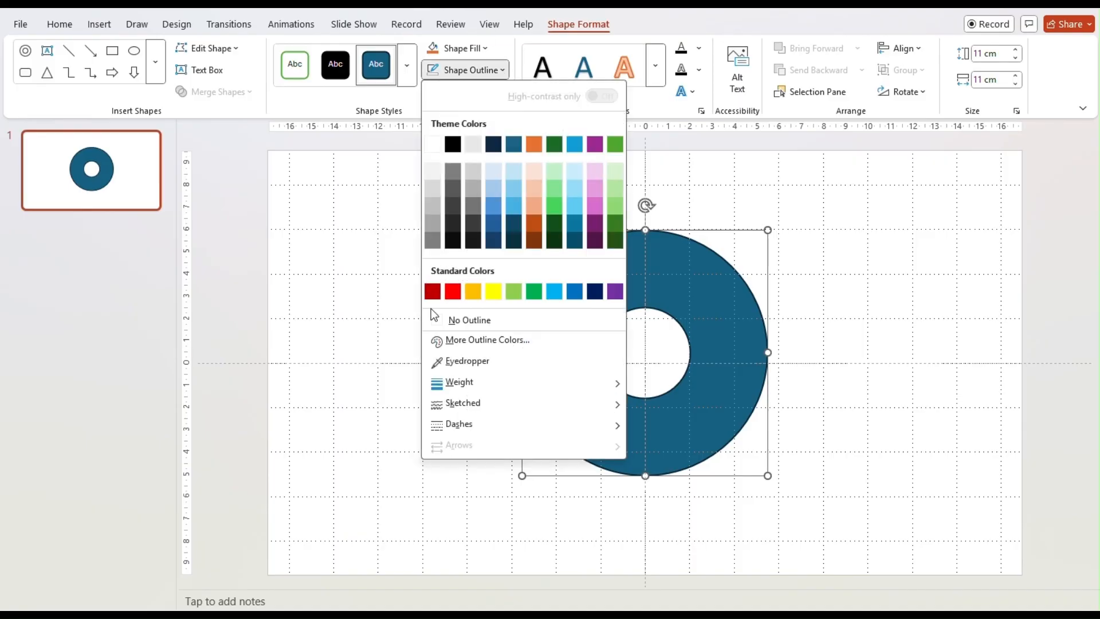
pyautogui.click(437, 318)
pyautogui.click(841, 244)
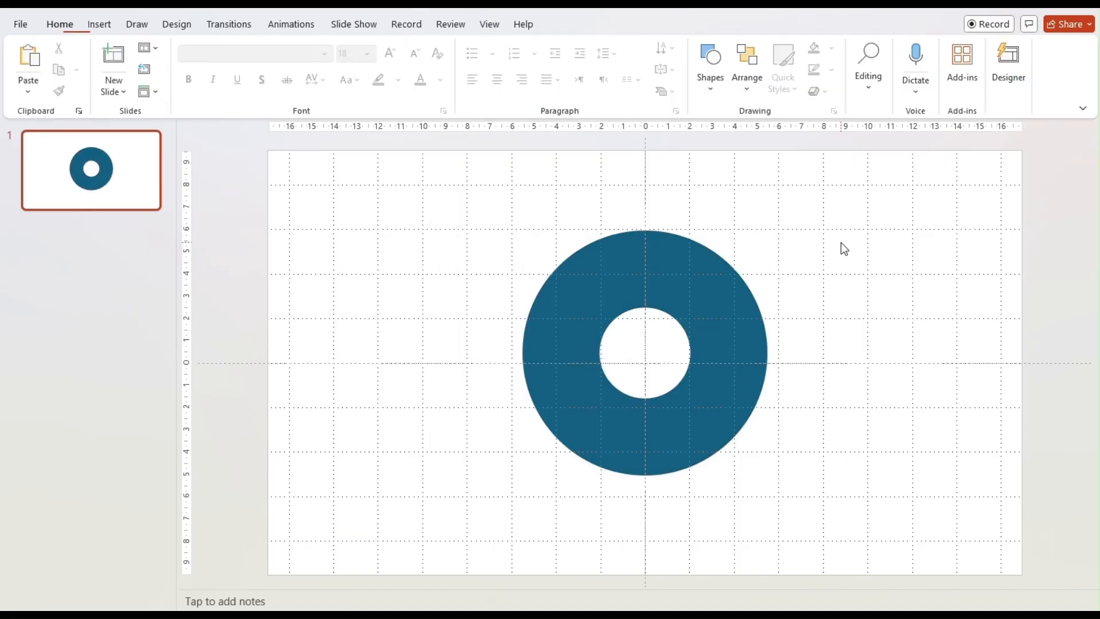
# Step: Draw a narrow vertical rectangle about 12.3 cm tall and 0.6 cm wide beside the ring
pyautogui.click(714, 81)
pyautogui.click(775, 132)
pyautogui.moveTo(811, 212)
pyautogui.mouseDown()
pyautogui.moveTo(840, 442)
pyautogui.moveTo(824, 487)
pyautogui.mouseUp()
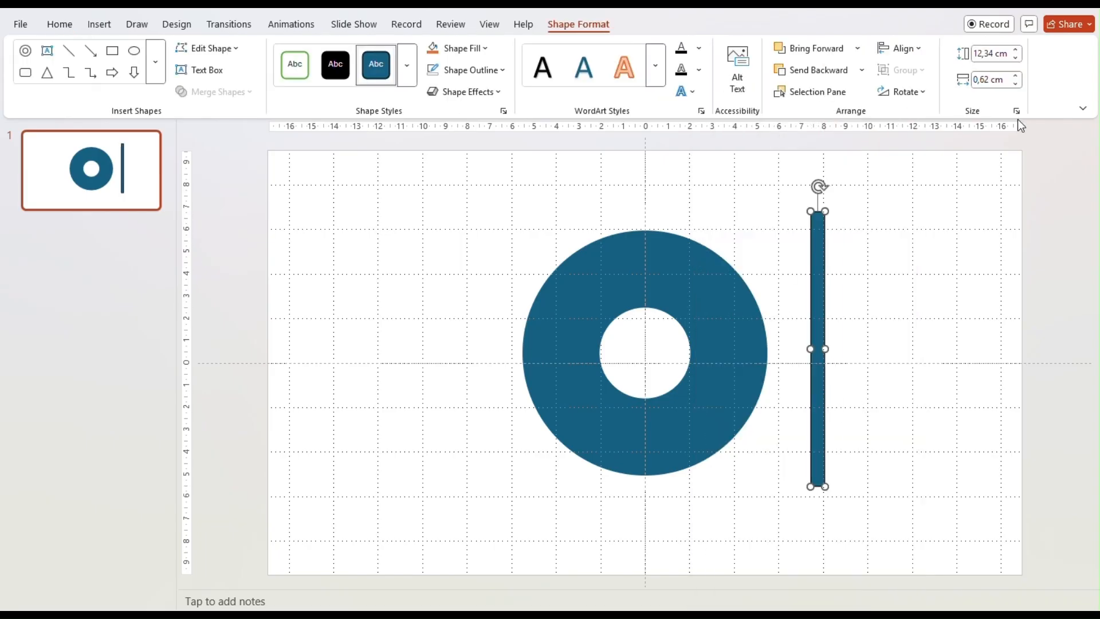
# Step: Set the narrow rectangle's height to 11 cm and its width to 0,05 cm
pyautogui.click(980, 52)
pyautogui.click(987, 81)
pyautogui.write('0,0')
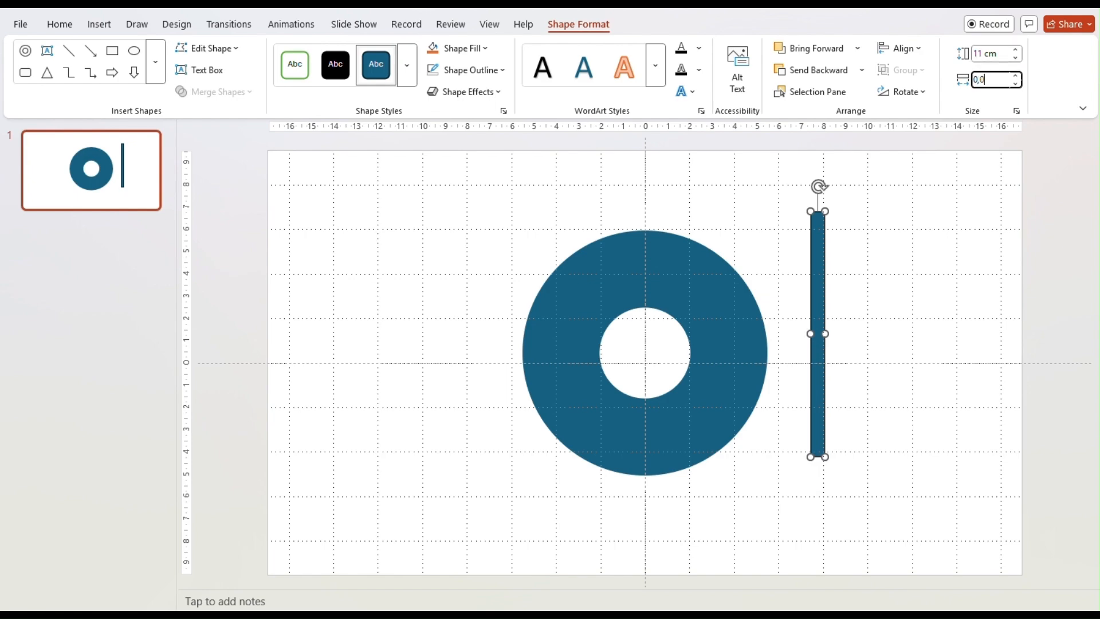
pyautogui.write('5')
pyautogui.press('Return')
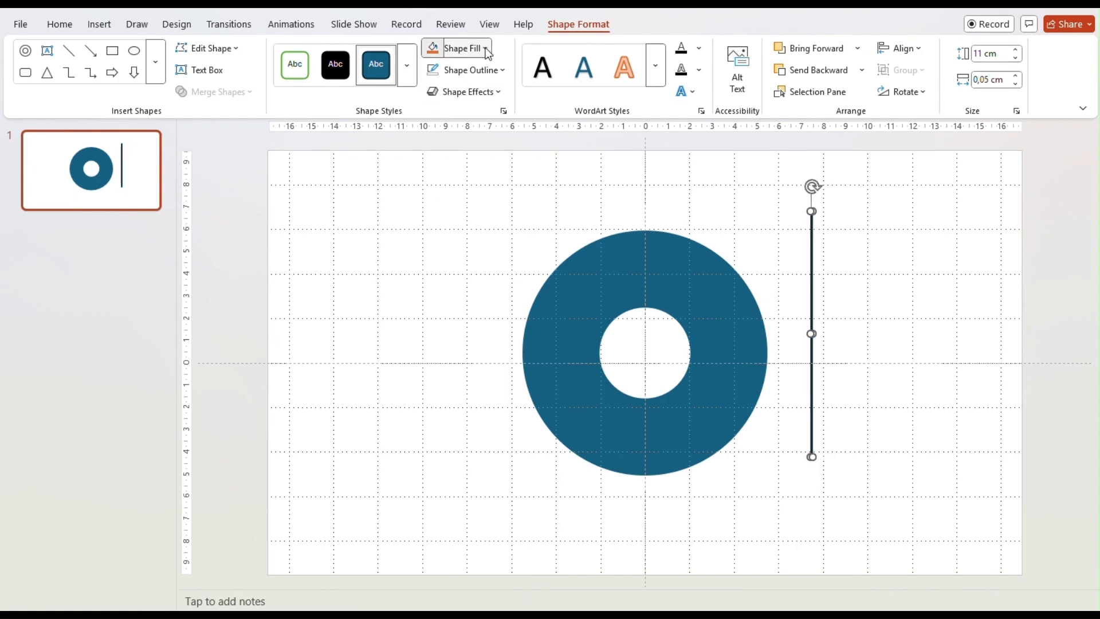
# Step: Fill the thin bar with Dark Teal, Accent 1, Lighter 80% and remove its outline
pyautogui.click(485, 49)
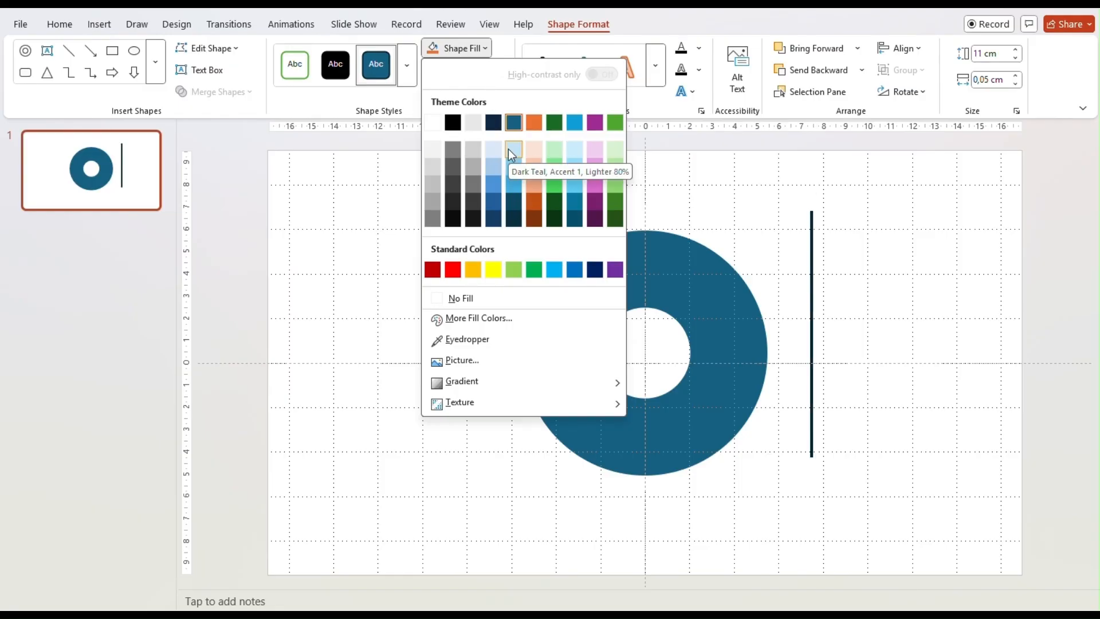
pyautogui.click(508, 149)
pyautogui.click(497, 71)
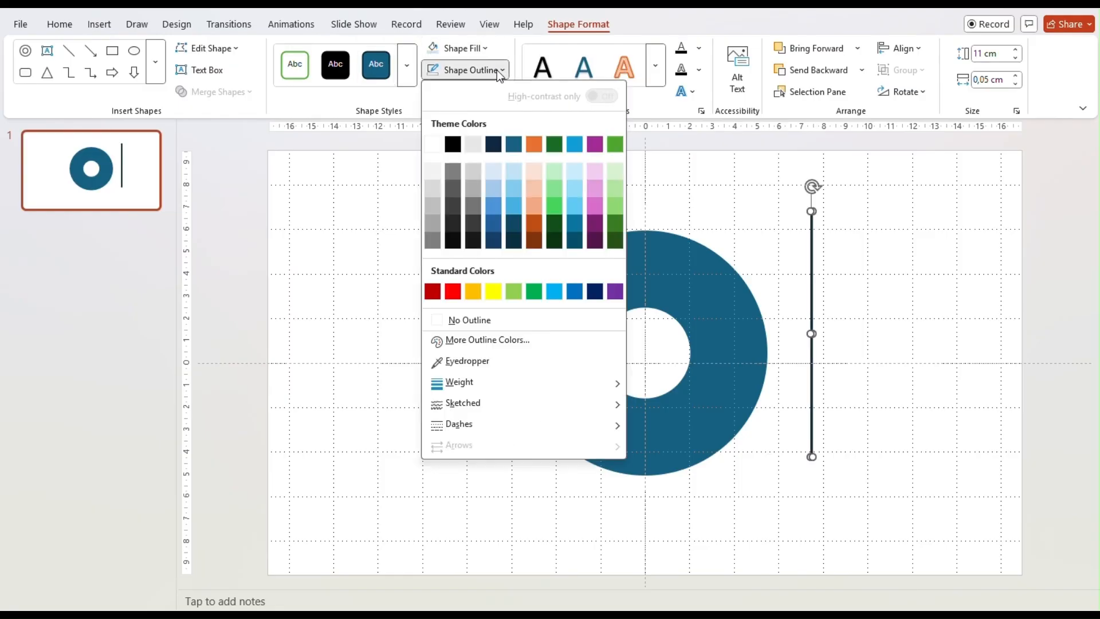
pyautogui.click(432, 321)
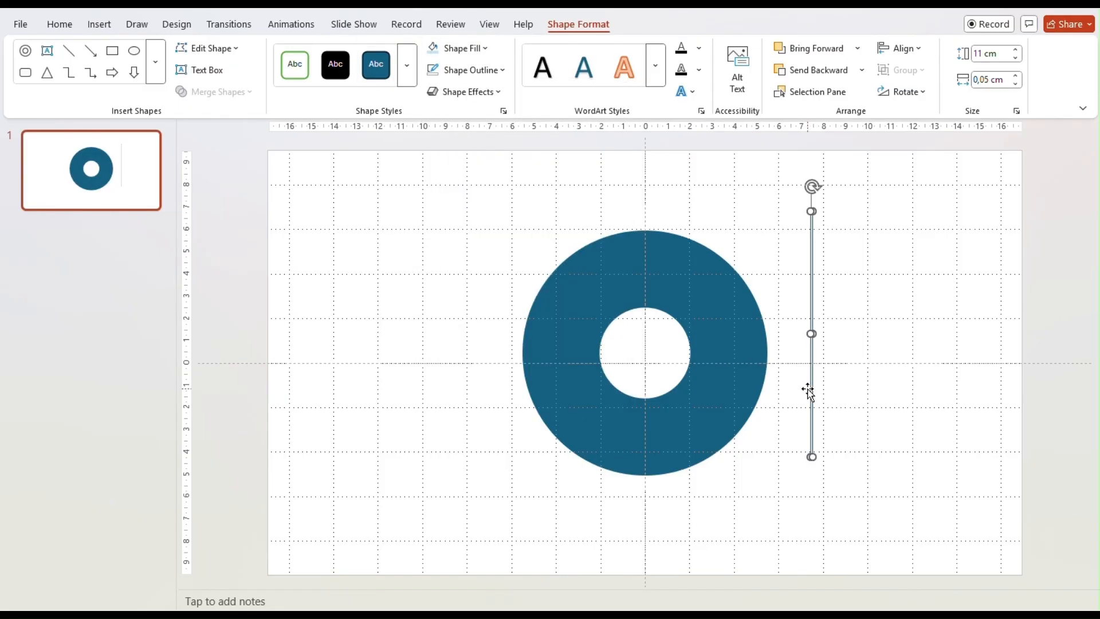
# Step: Move the thin bar onto the ring's vertical centre line and make five duplicates of it
pyautogui.moveTo(810, 391); pyautogui.dragTo(645, 412)
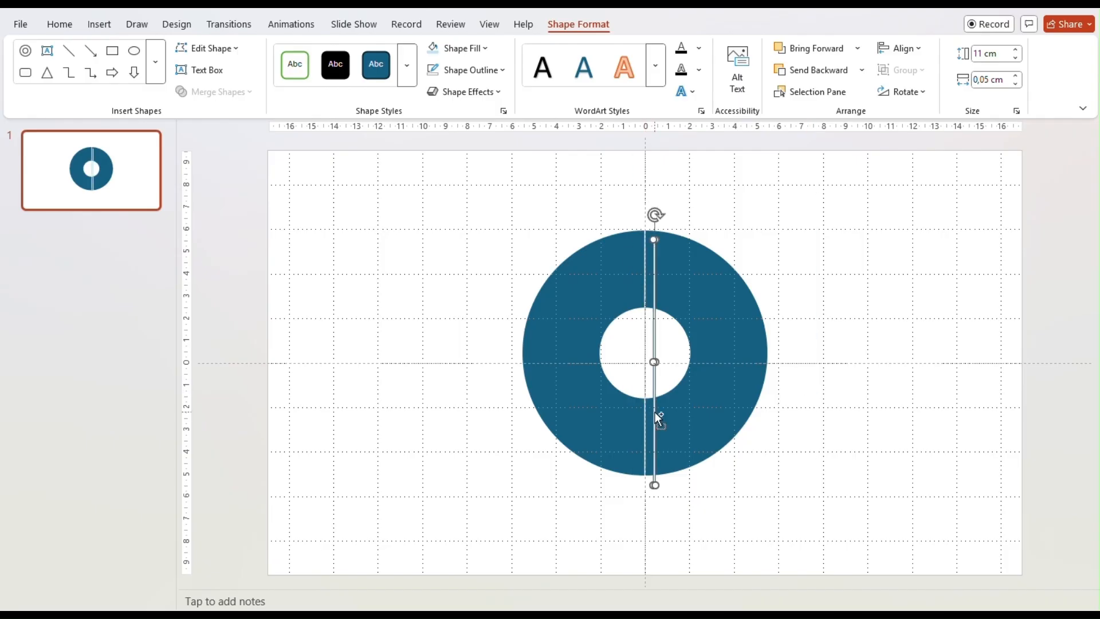
pyautogui.hotkey('ctrl', 'd')
pyautogui.hotkey('ctrl', 'd')
pyautogui.hotkey('ctrl', 'd')
pyautogui.hotkey('ctrl', 'd')
# Step: Align the ring and all six thin bars by center and middle, placing them at the centre of the slide
pyautogui.click(689, 496)
pyautogui.moveTo(835, 534); pyautogui.dragTo(462, 174)
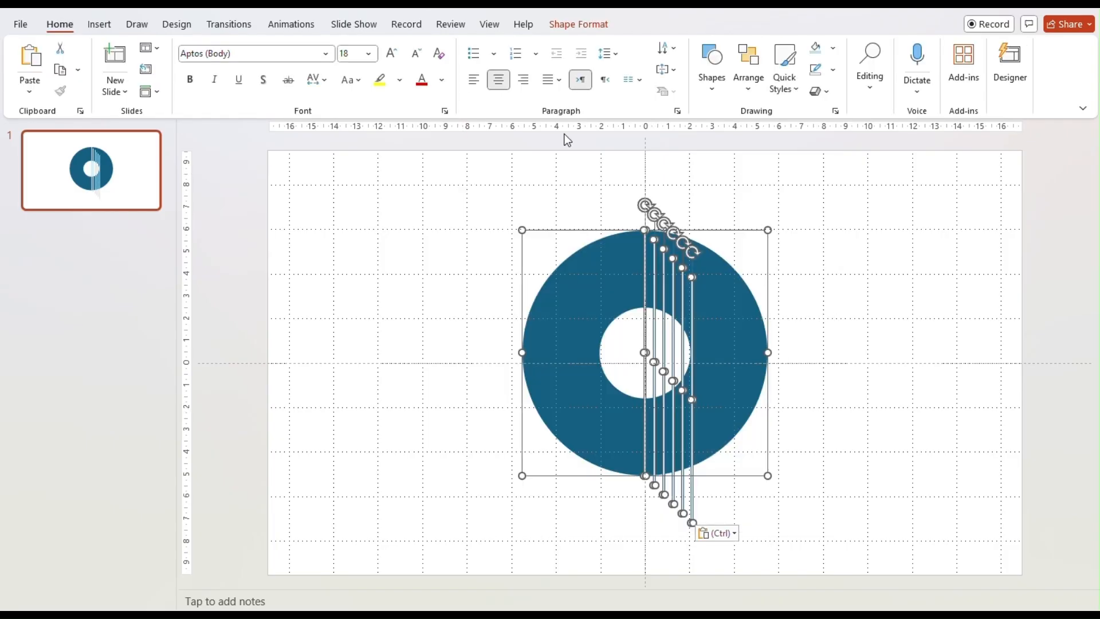
pyautogui.click(748, 75)
pyautogui.moveTo(784, 321)
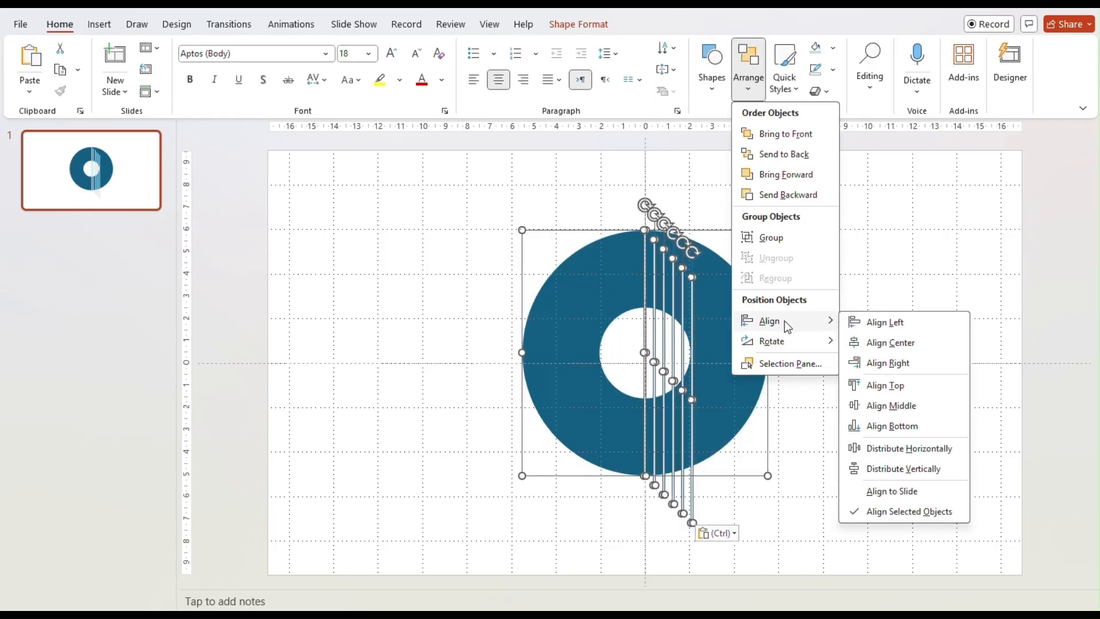
pyautogui.click(862, 344)
pyautogui.click(748, 63)
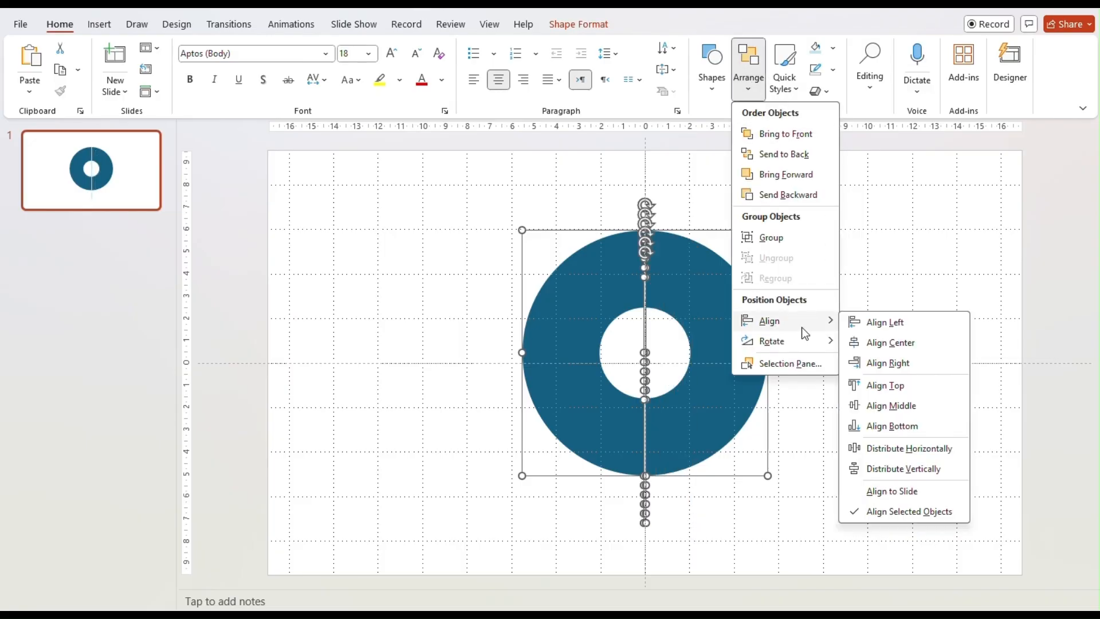
pyautogui.click(905, 406)
pyautogui.click(846, 545)
pyautogui.click(731, 342)
pyautogui.click(905, 493)
# Step: Set the rotation of the topmost thin bar to 30°
pyautogui.click(645, 342)
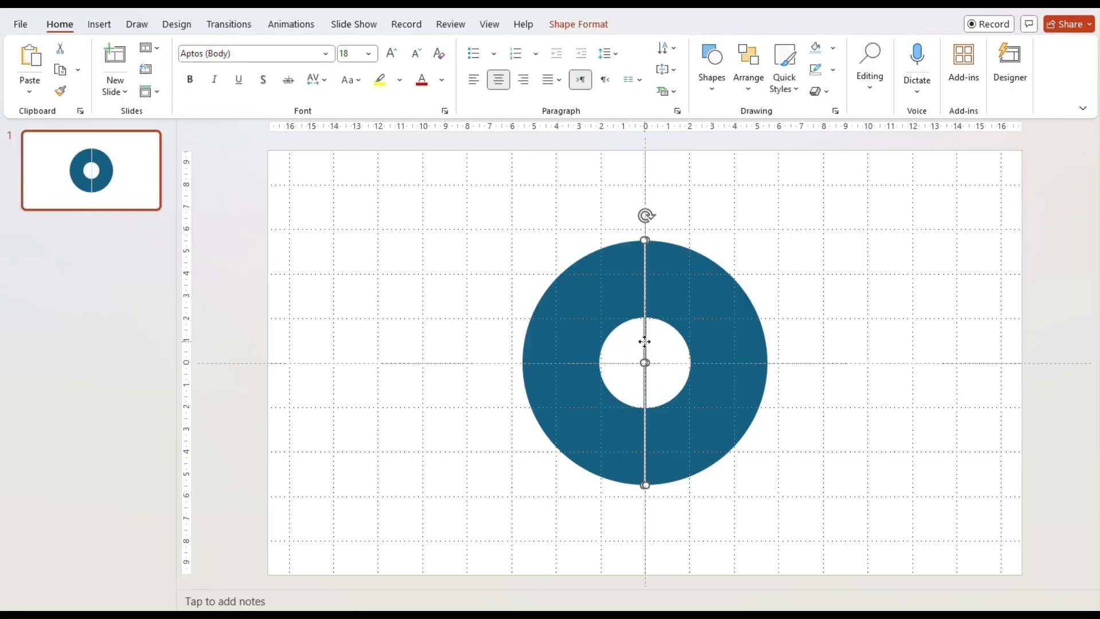
pyautogui.click(597, 27)
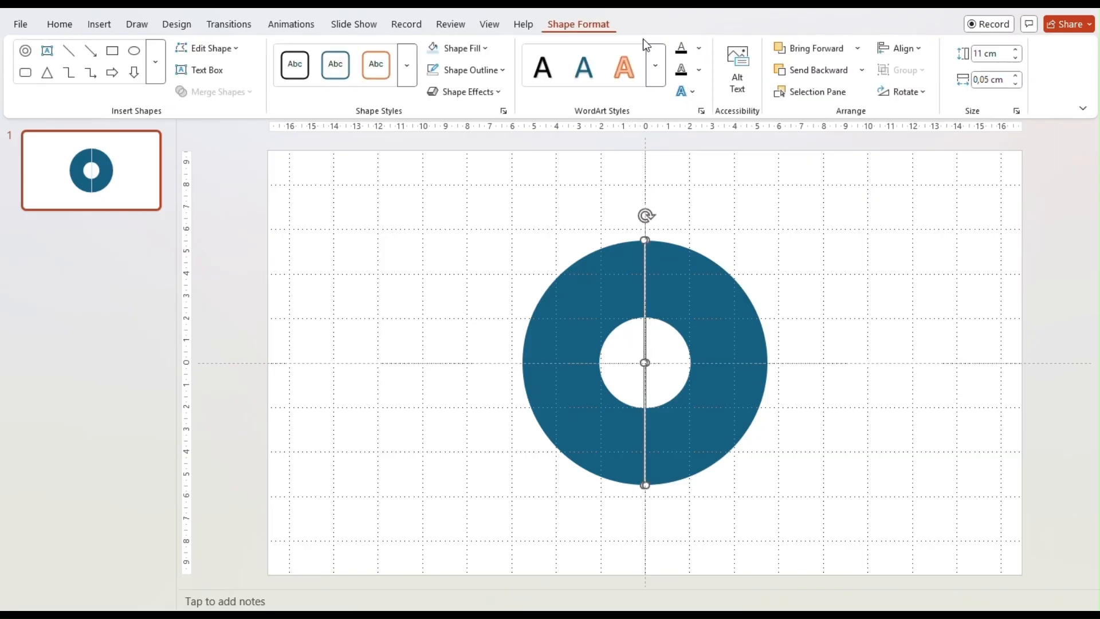
pyautogui.click(917, 93)
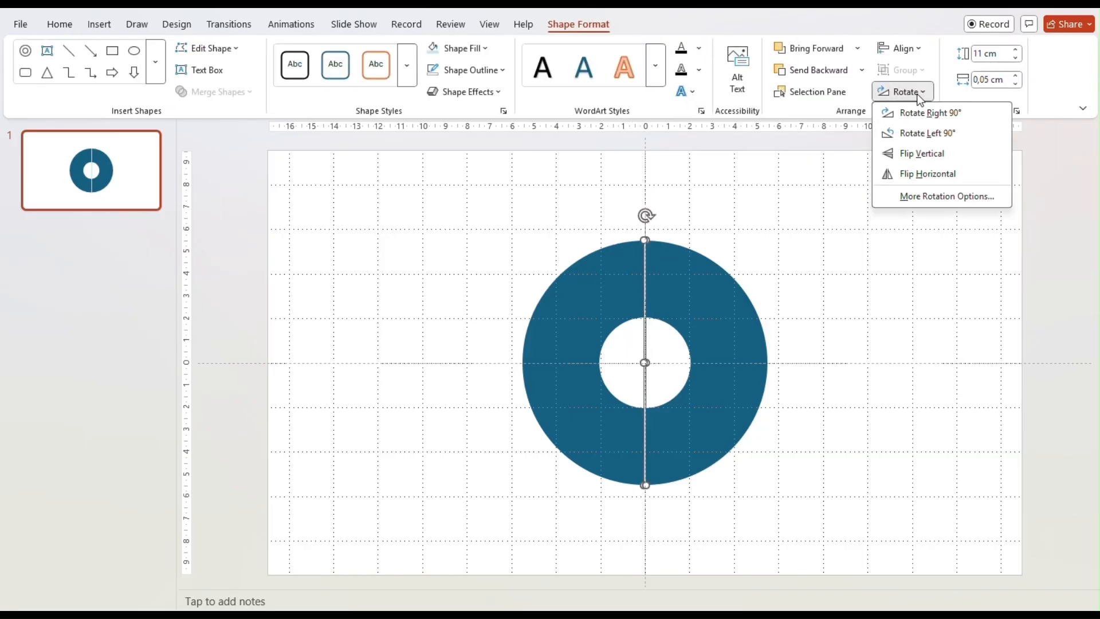
pyautogui.click(933, 196)
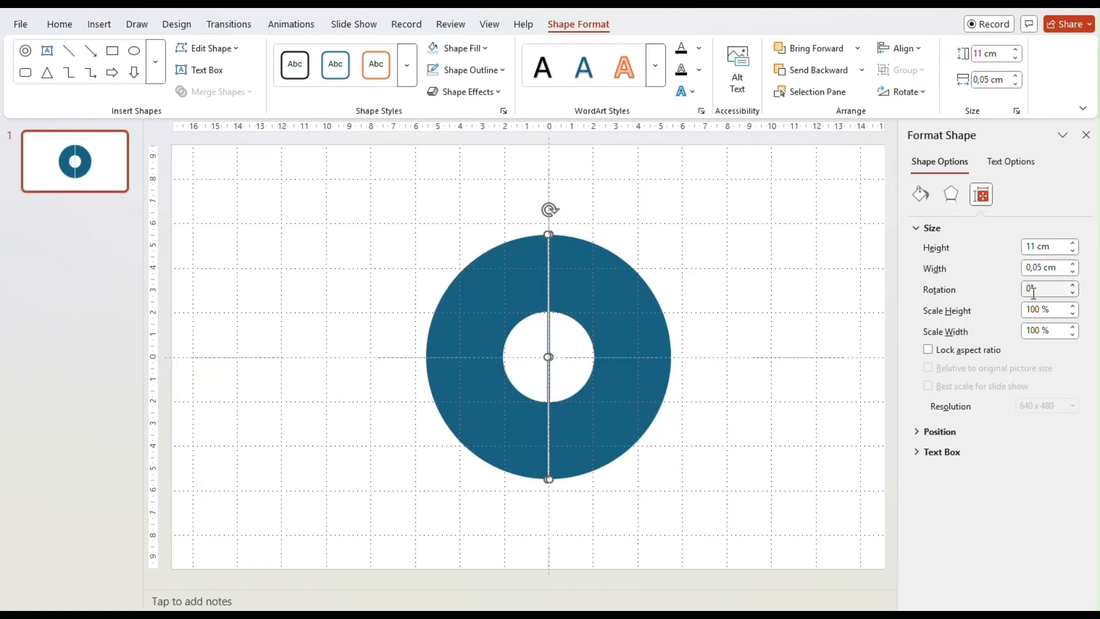
pyautogui.write('30')
pyautogui.press('Return')
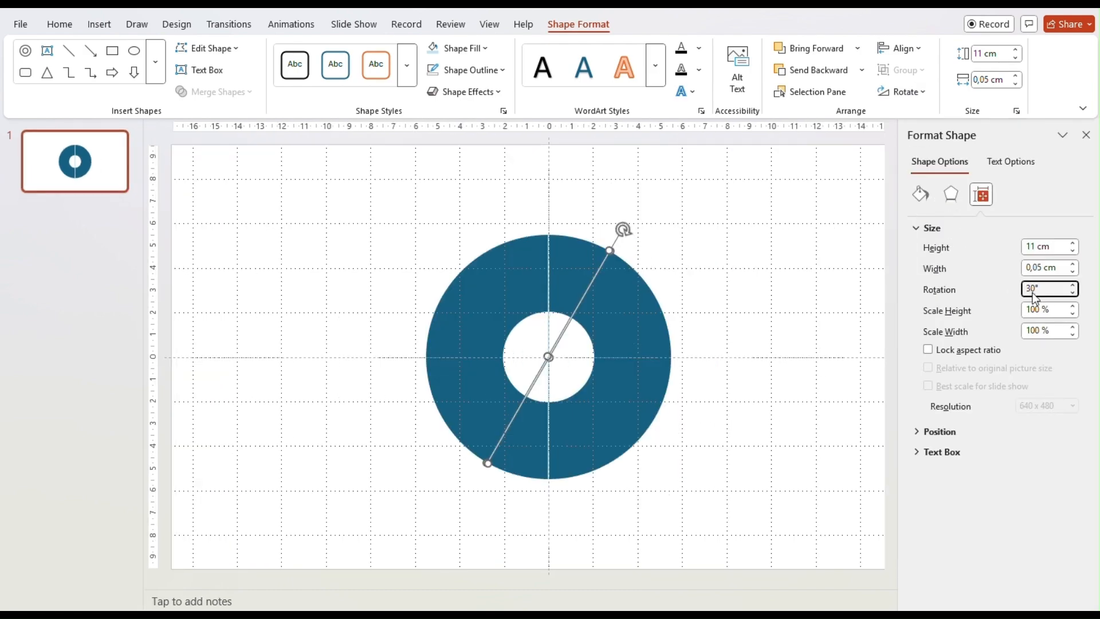
# Step: Rotate two more of the stacked vertical bars, one to 60° and one to 90°
pyautogui.click(551, 390)
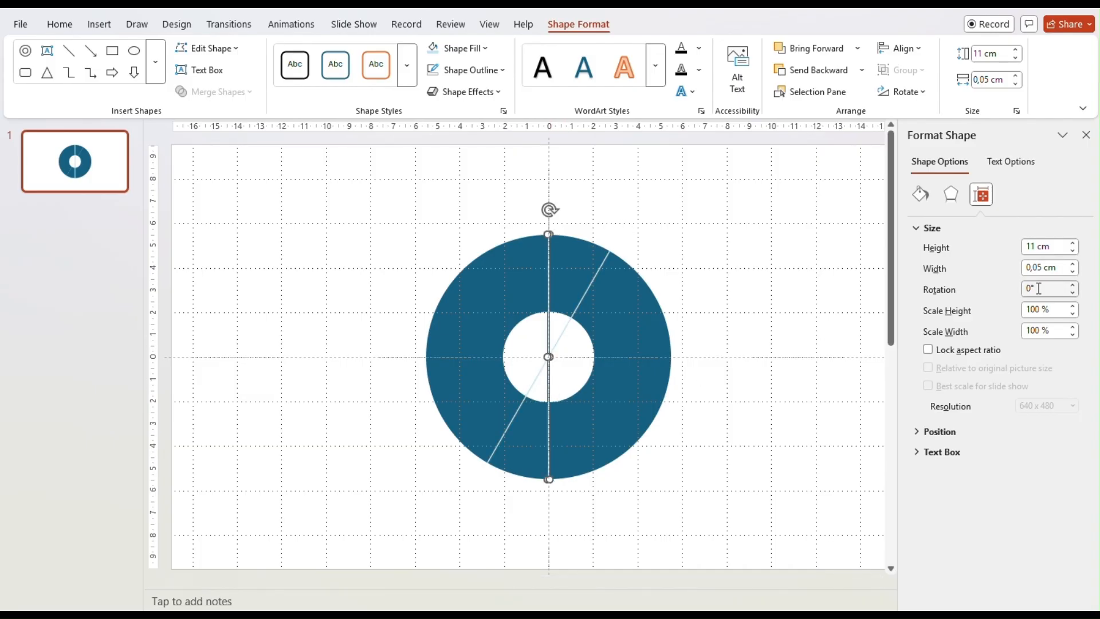
pyautogui.write('60')
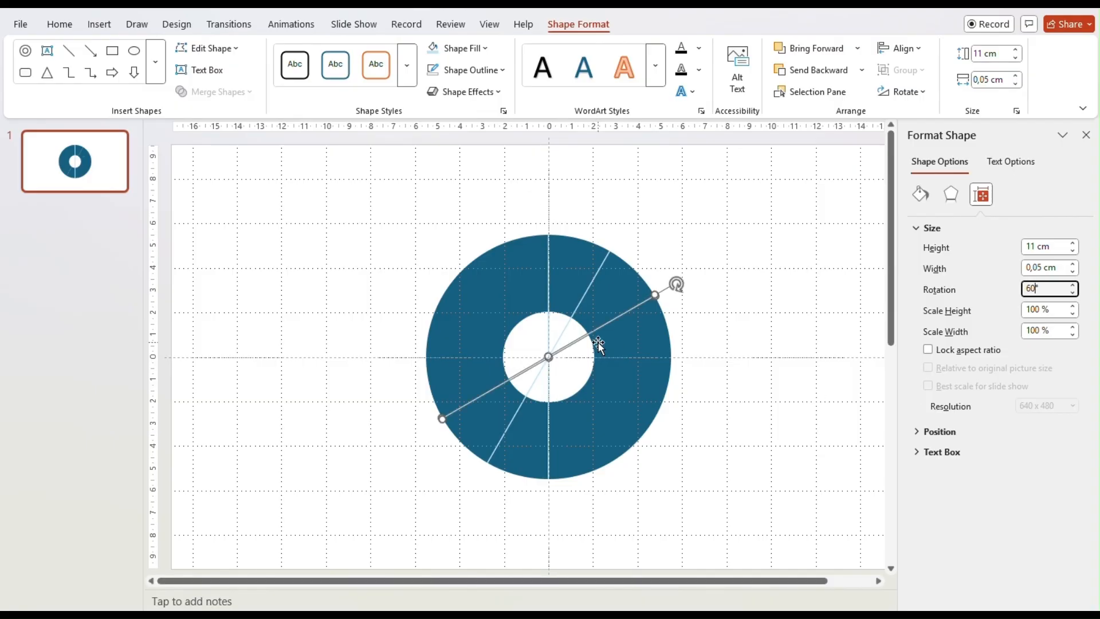
pyautogui.click(549, 322)
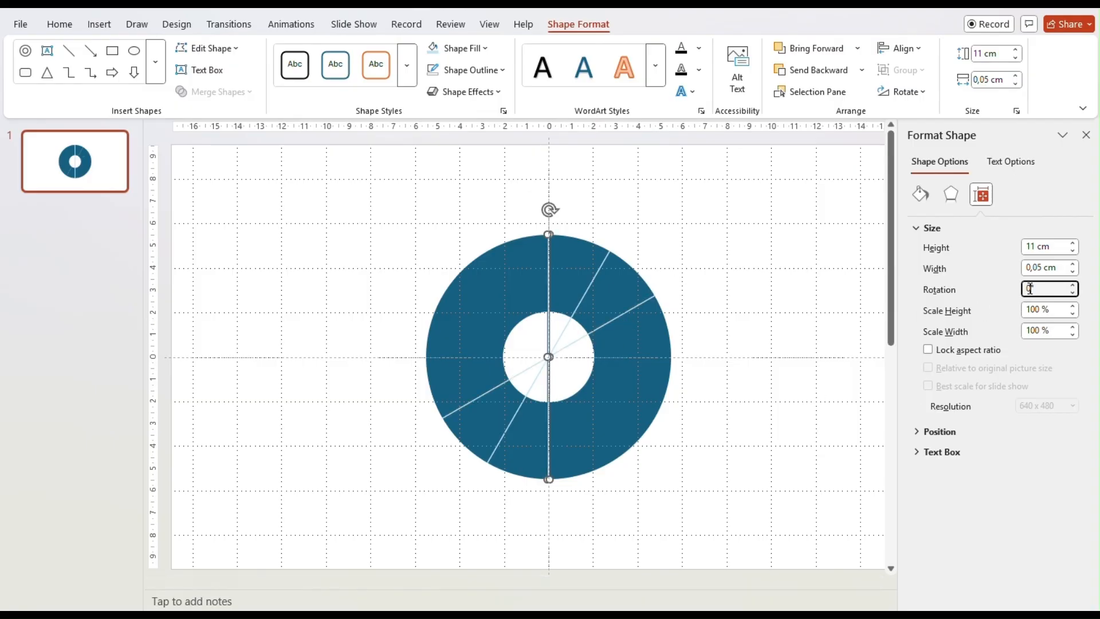
pyautogui.write('90')
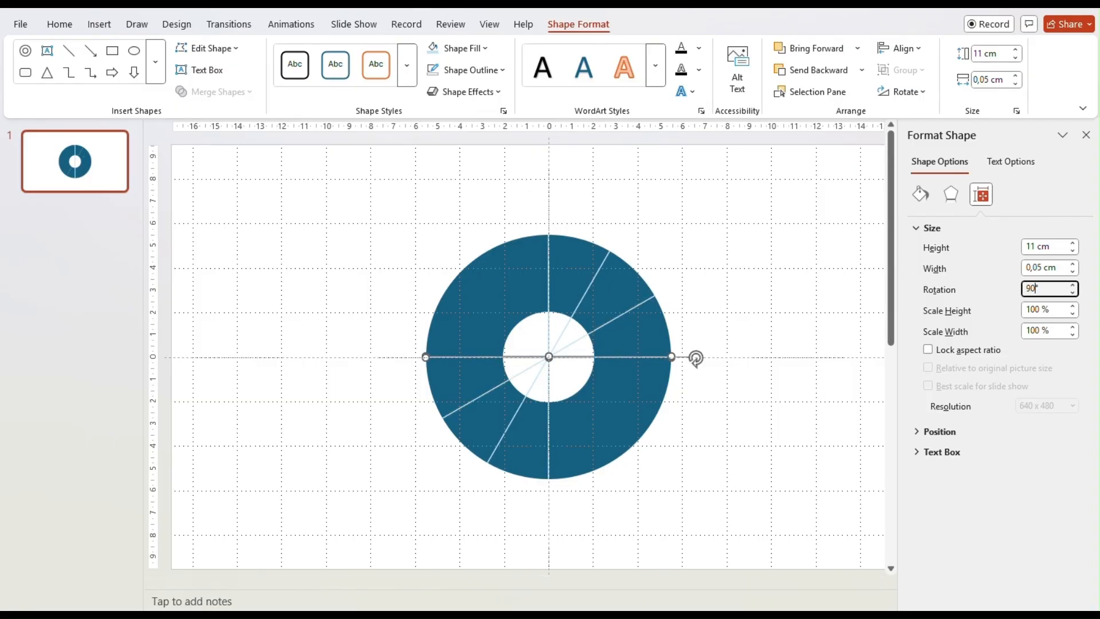
# Step: Rotate one vertical bar to 120° and another to 150°, and close the shape formatting settings
pyautogui.click(551, 318)
pyautogui.click(1036, 288)
pyautogui.write('120')
pyautogui.press('Return')
pyautogui.click(550, 335)
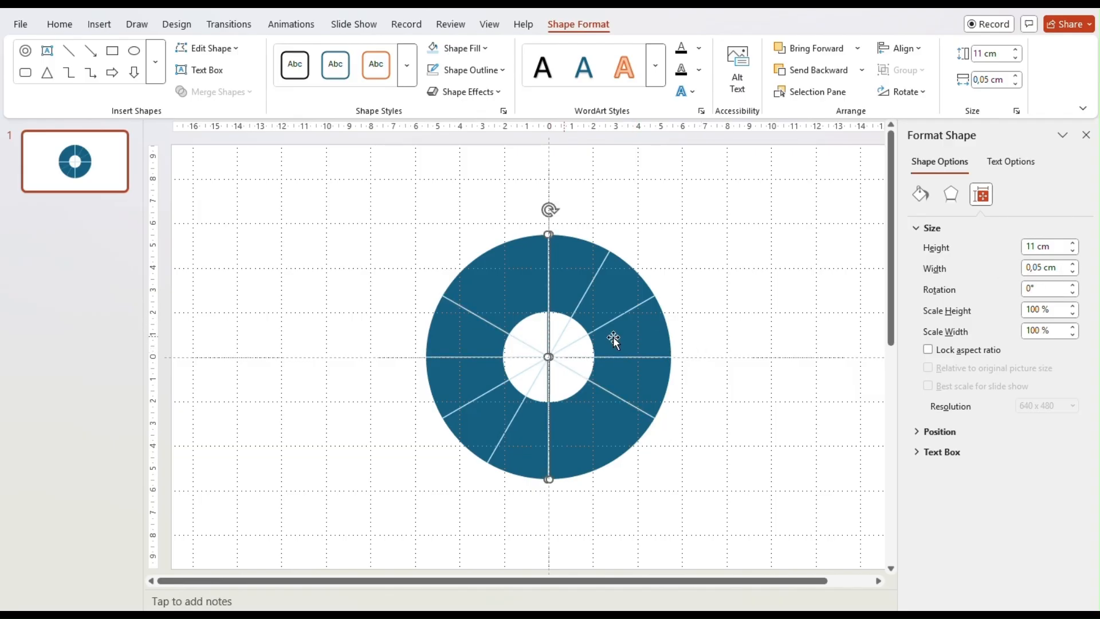
pyautogui.click(1030, 289)
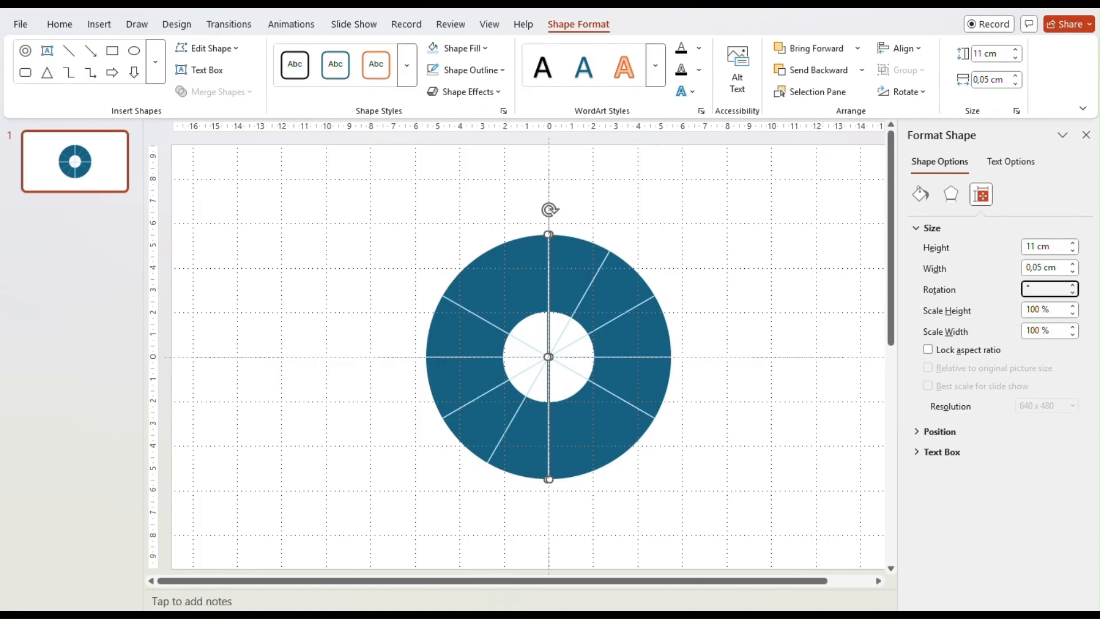
pyautogui.write('150')
pyautogui.press('Return')
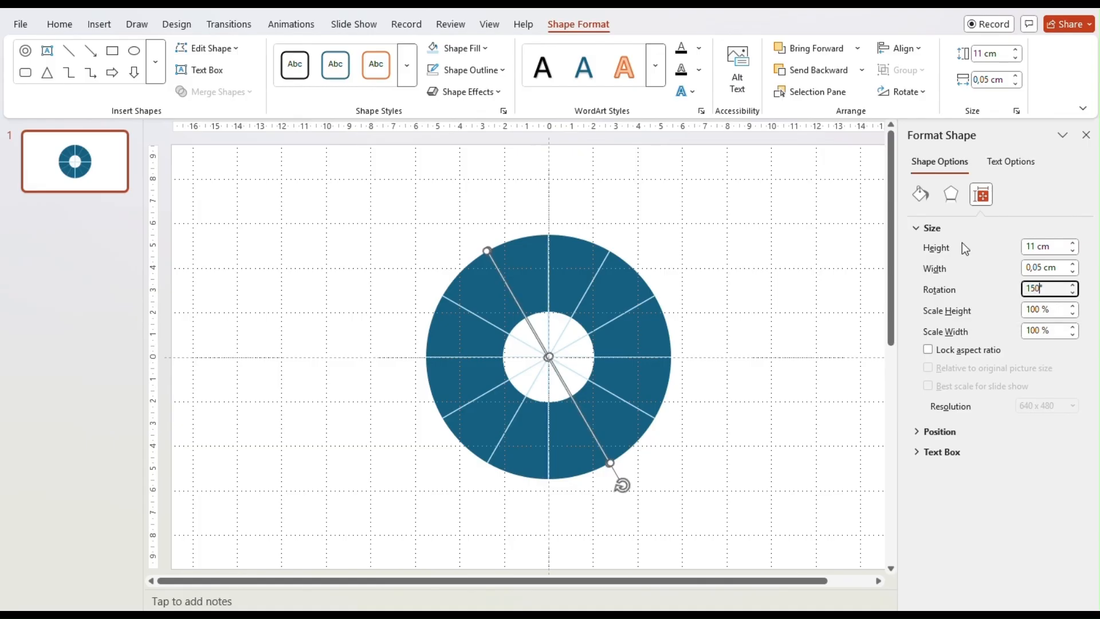
pyautogui.click(835, 196)
pyautogui.click(1086, 134)
# Step: Select the ring with all the bars and merge them with Fragment
pyautogui.moveTo(874, 545); pyautogui.dragTo(434, 215)
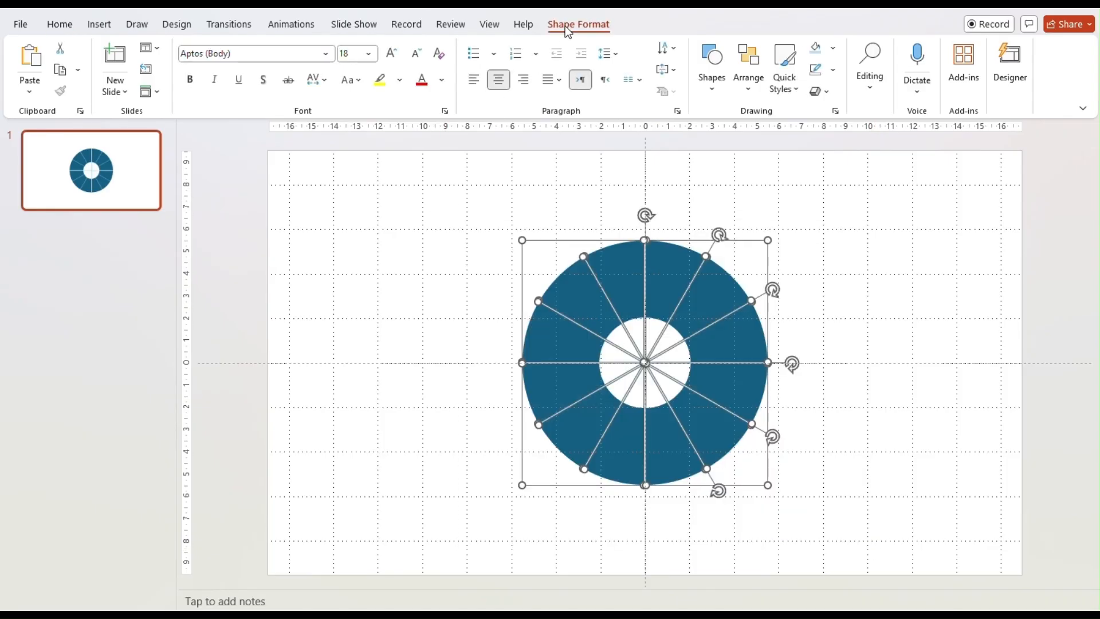
pyautogui.click(566, 28)
pyautogui.click(246, 92)
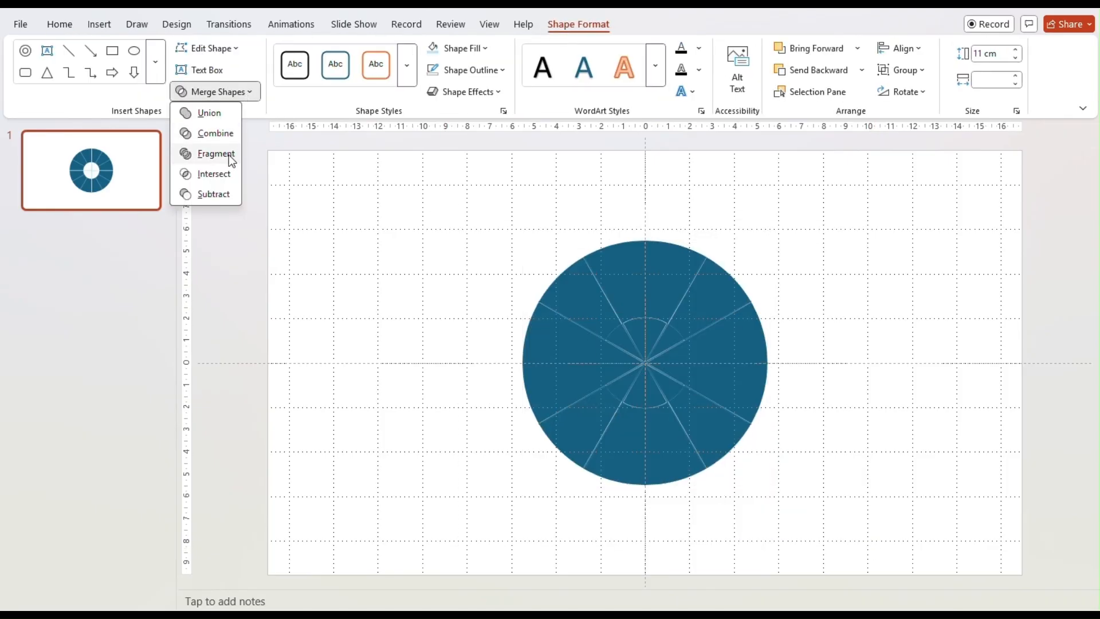
pyautogui.click(232, 160)
pyautogui.click(408, 285)
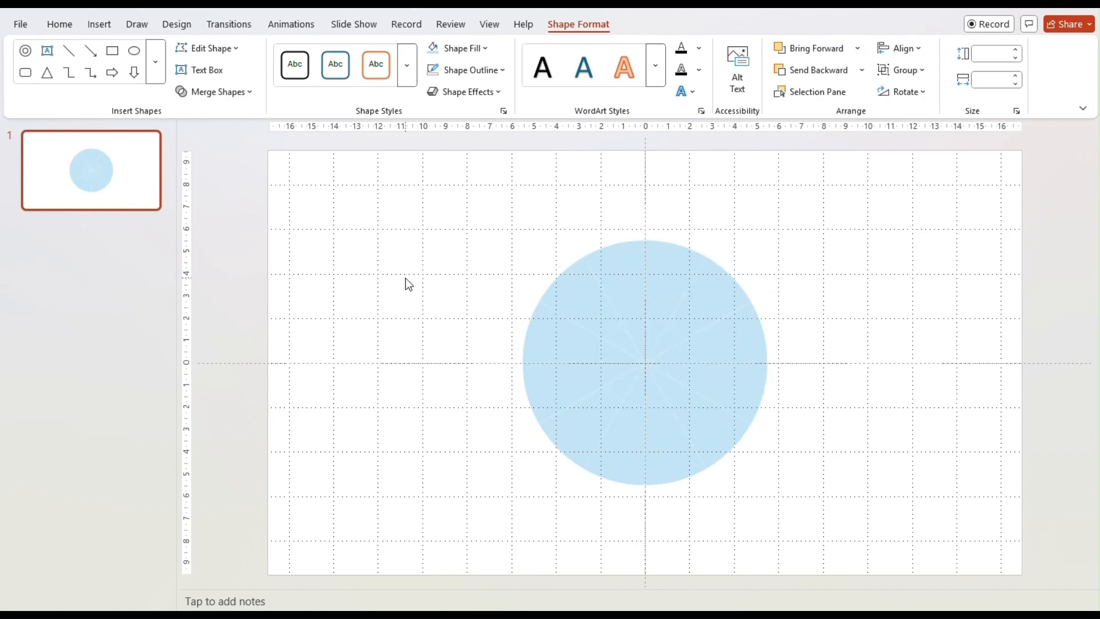
# Step: Delete all the fragments that fill the ring's central hole
pyautogui.moveTo(613, 360); pyautogui.dragTo(657, 393)
pyautogui.click(627, 385)
pyautogui.press('Delete')
pyautogui.click(617, 375)
pyautogui.press('Delete')
pyautogui.click(630, 379)
pyautogui.press('Delete')
pyautogui.click(646, 345)
pyautogui.press('Delete')
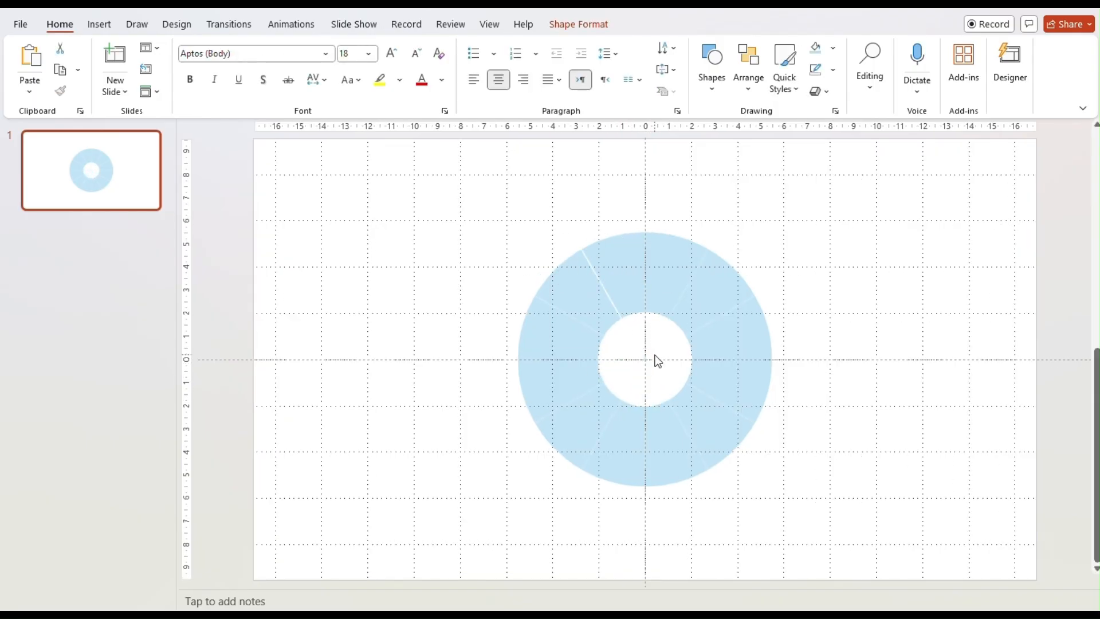
# Step: Delete the thin bar slivers between the ring segments all the way around, leaving open gaps
pyautogui.moveTo(484, 351); pyautogui.dragTo(567, 389)
pyautogui.press('Delete')
pyautogui.press('Delete')
pyautogui.moveTo(699, 522); pyautogui.dragTo(609, 378)
pyautogui.press('Delete')
pyautogui.moveTo(777, 503); pyautogui.dragTo(654, 392)
pyautogui.press('Delete')
pyautogui.moveTo(822, 451); pyautogui.dragTo(655, 321)
pyautogui.press('Delete')
pyautogui.moveTo(737, 217); pyautogui.dragTo(667, 375)
pyautogui.press('Delete')
pyautogui.moveTo(796, 382); pyautogui.dragTo(700, 278)
pyautogui.press('Delete')
pyautogui.moveTo(681, 333); pyautogui.dragTo(579, 192)
pyautogui.press('Delete')
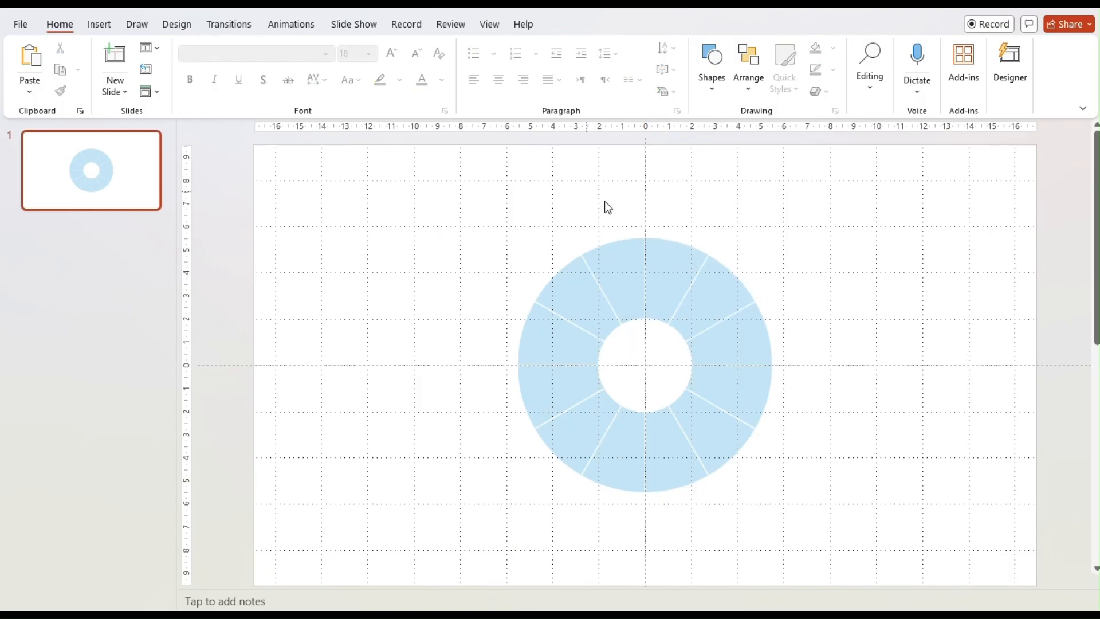
# Step: Select all the ring segments and group them into one object
pyautogui.moveTo(830, 512); pyautogui.dragTo(494, 180)
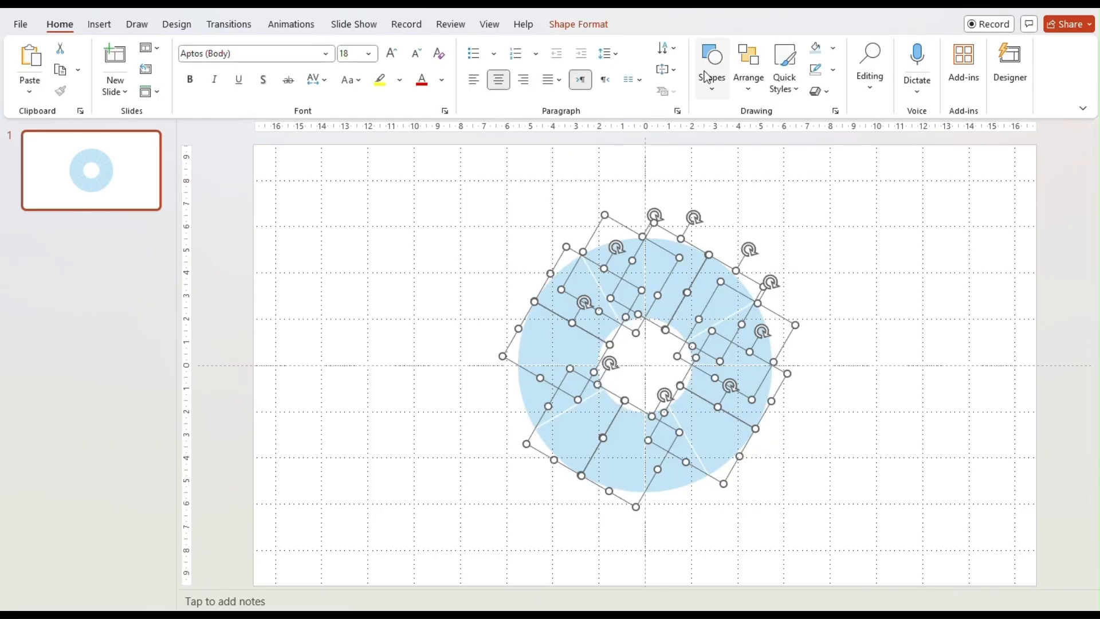
pyautogui.click(748, 82)
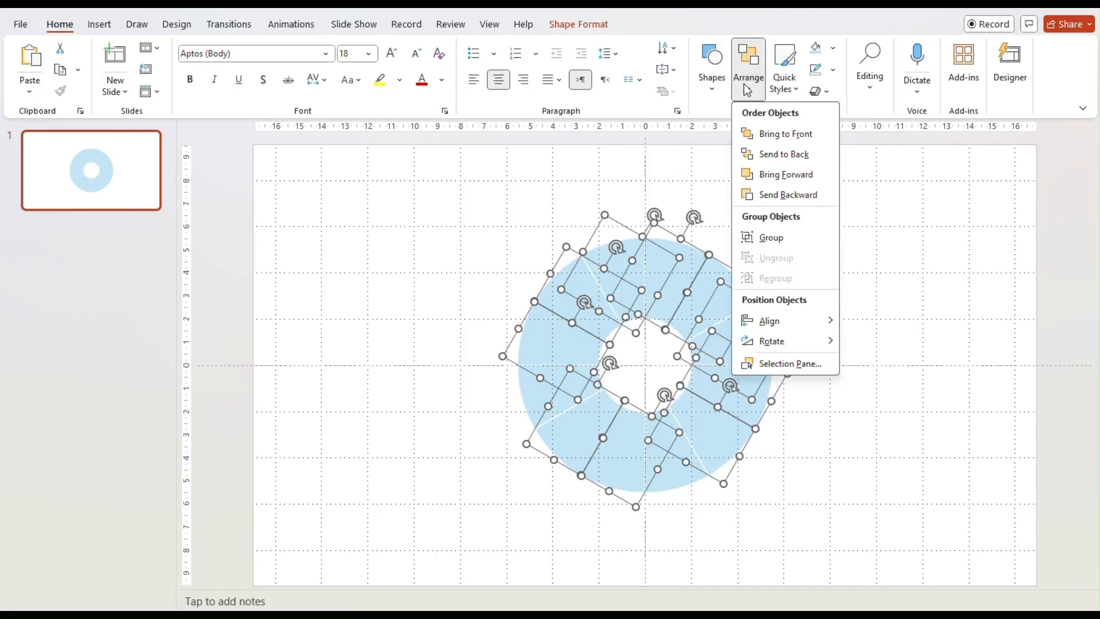
pyautogui.click(768, 236)
pyautogui.click(816, 271)
# Step: Draw a second hollow circle shape about 18 cm wide and 13.5 cm high over the segmented ring
pyautogui.click(705, 83)
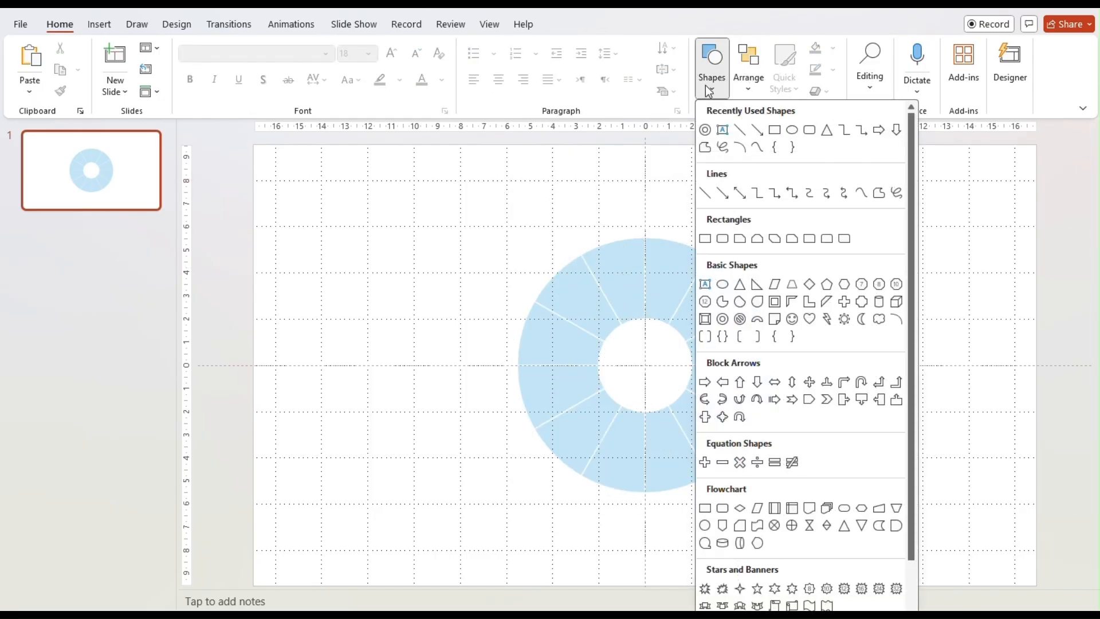
pyautogui.click(722, 318)
pyautogui.moveTo(423, 183); pyautogui.dragTo(841, 495)
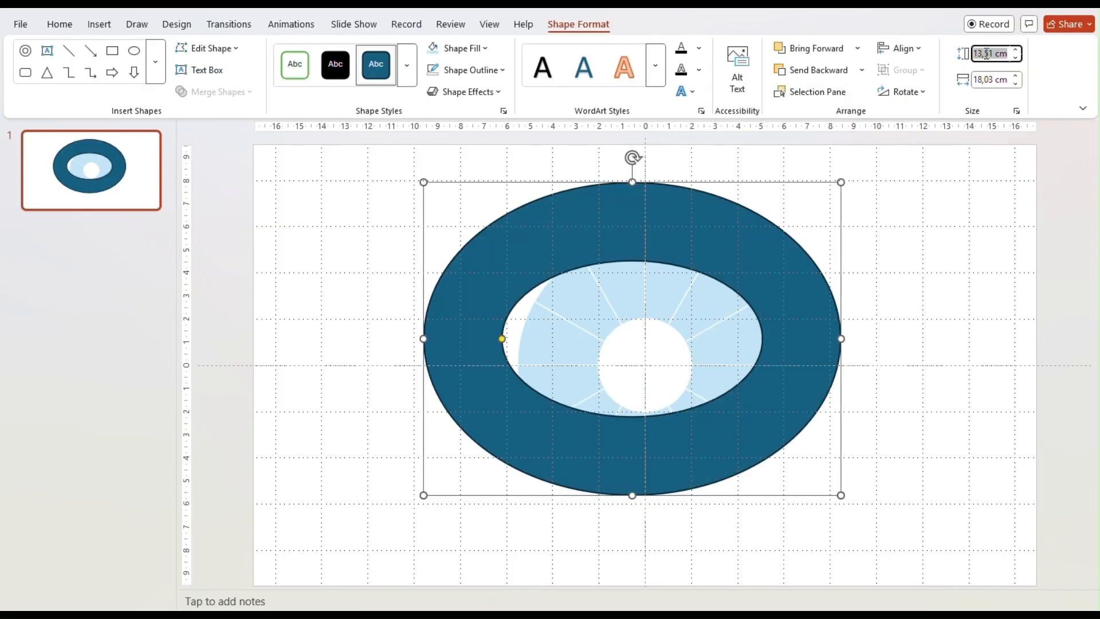
# Step: Set the new hollow ring's height and width to 15 cm each
pyautogui.write('15')
pyautogui.click(982, 80)
pyautogui.write('15')
pyautogui.press('Return')
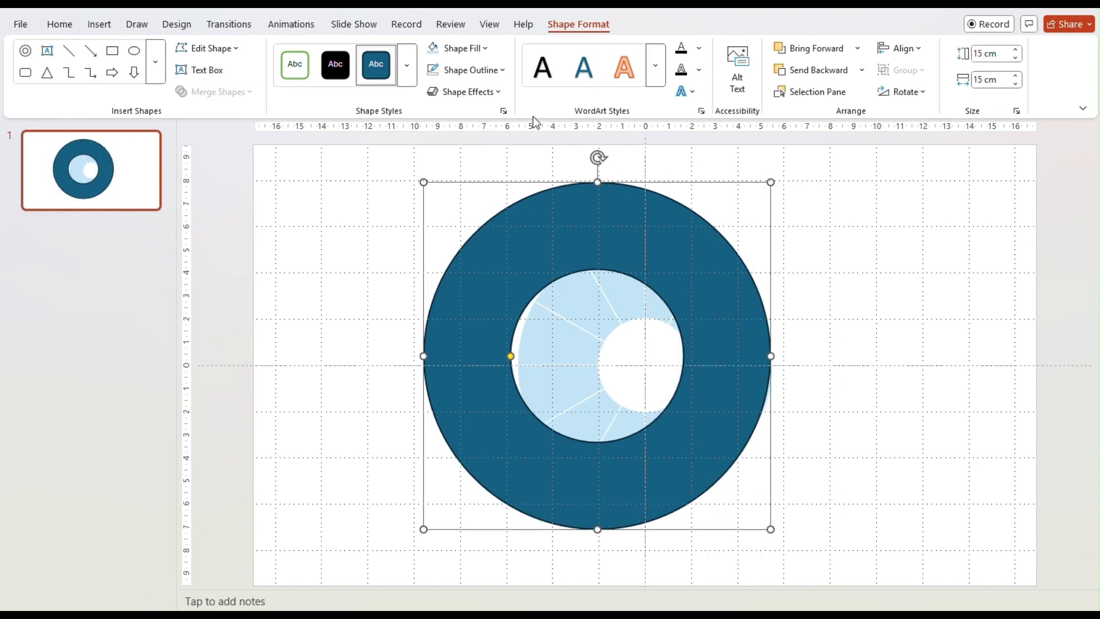
# Step: Remove the large ring's outline and enlarge its hole so the band encircles the segmented blue ring with a narrow gap
pyautogui.click(503, 70)
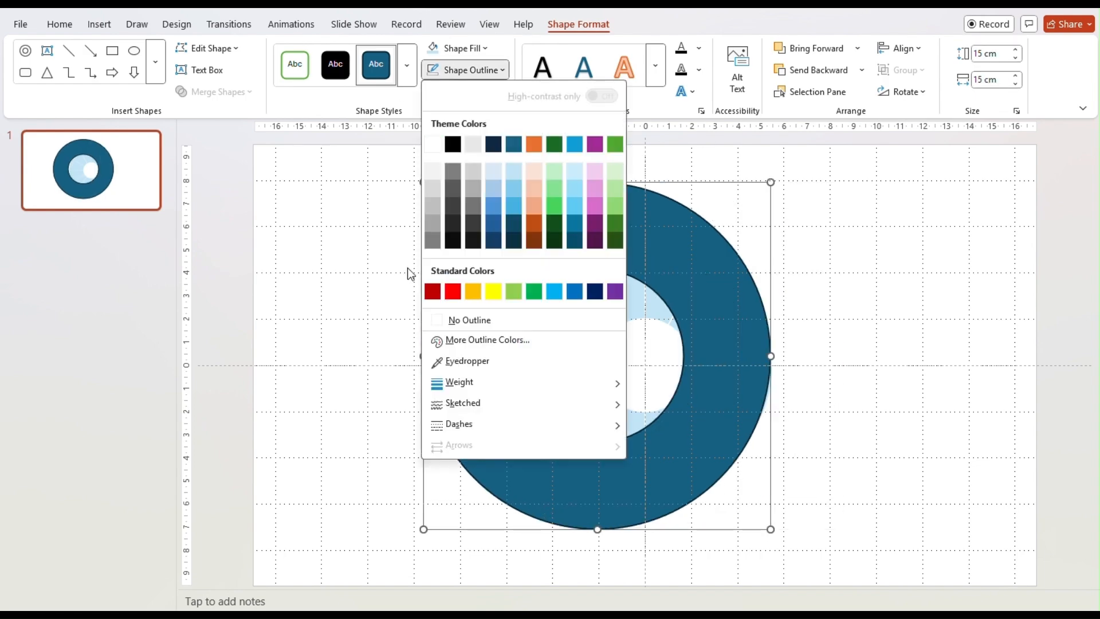
pyautogui.click(432, 320)
pyautogui.moveTo(466, 321); pyautogui.dragTo(509, 346)
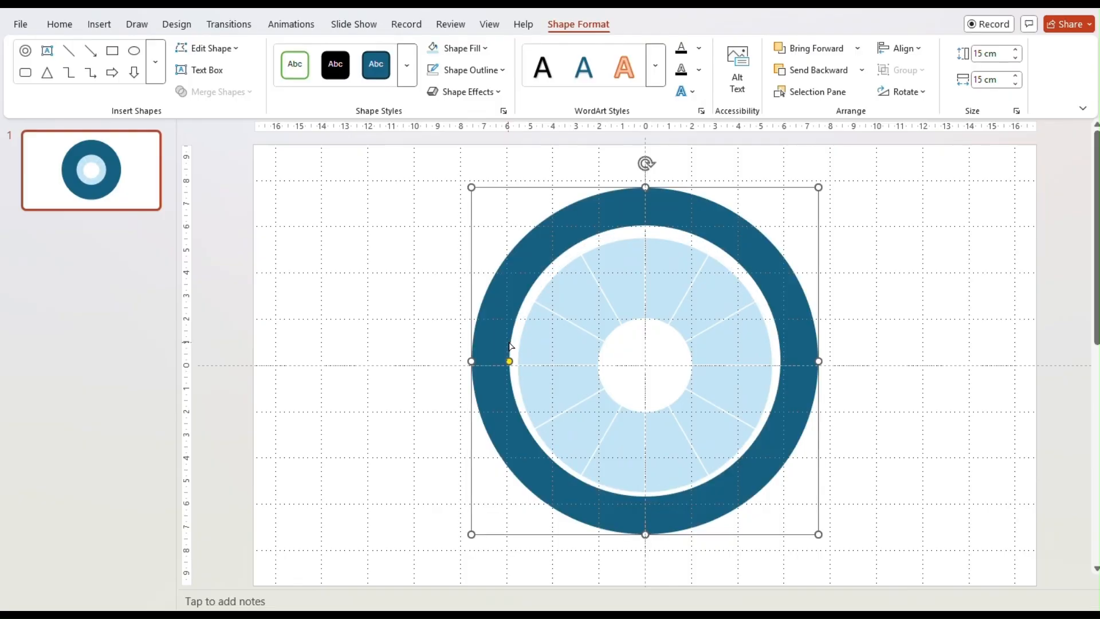
pyautogui.click(887, 564)
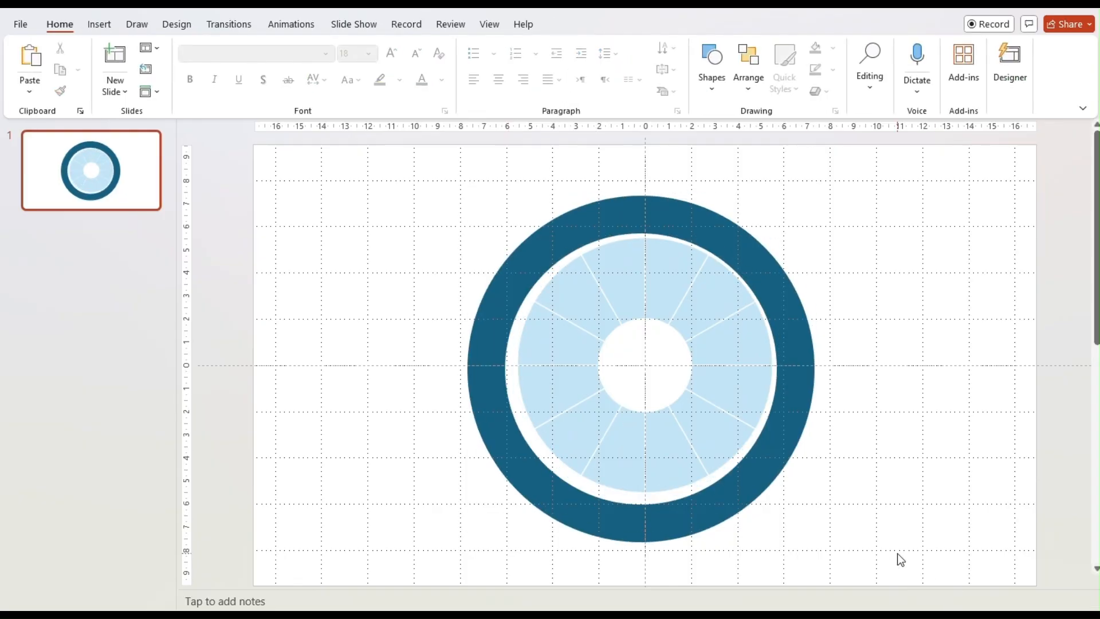
# Step: Separate the two rings, moving the segmented ring to the slide's right side and the large ring to its left side
pyautogui.click(627, 285)
pyautogui.moveTo(627, 284); pyautogui.dragTo(882, 281)
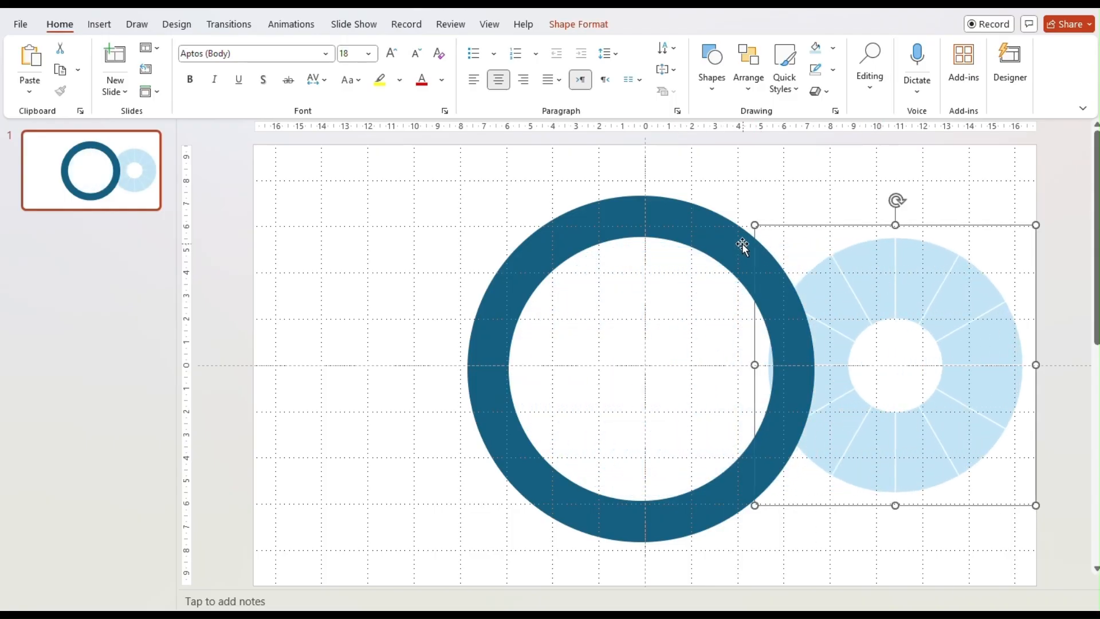
pyautogui.moveTo(741, 246); pyautogui.dragTo(584, 241)
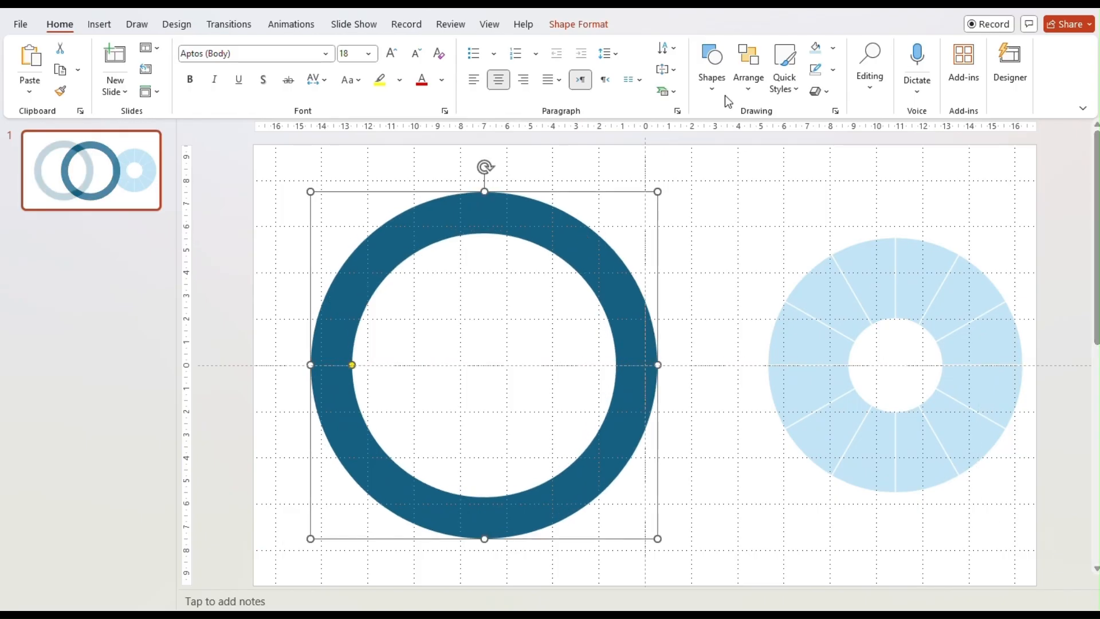
# Step: Draw a tall, narrow rectangle between the two rings and size it 15 cm high and 0,1 cm wide
pyautogui.click(702, 81)
pyautogui.click(775, 133)
pyautogui.moveTo(682, 194)
pyautogui.mouseDown()
pyautogui.moveTo(717, 557)
pyautogui.moveTo(697, 543)
pyautogui.mouseUp()
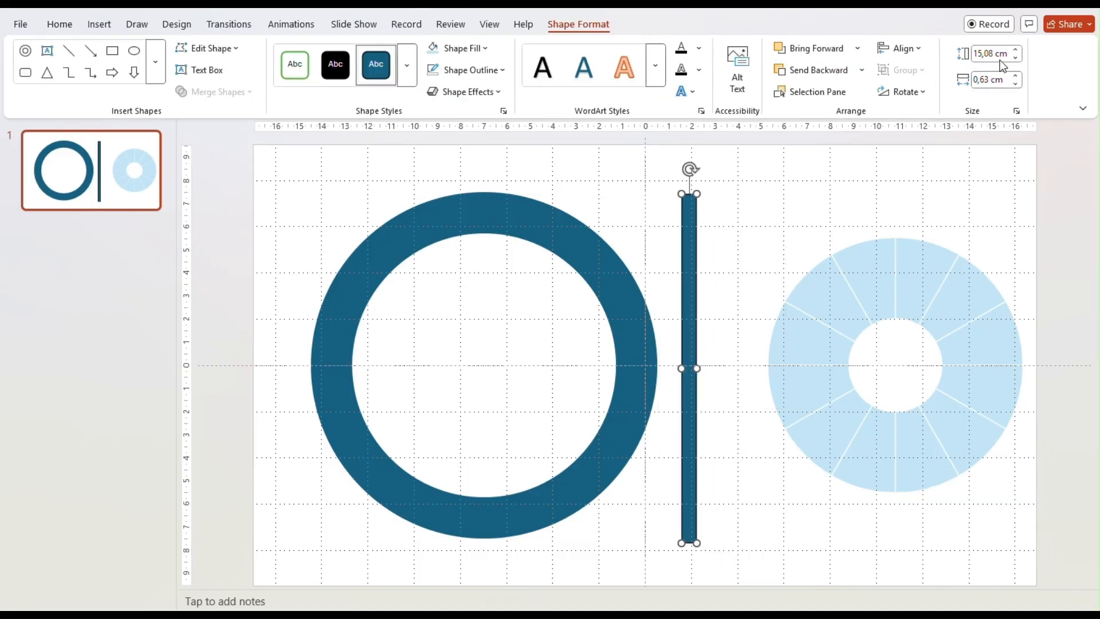
pyautogui.write('15')
pyautogui.click(984, 81)
pyautogui.press('Return')
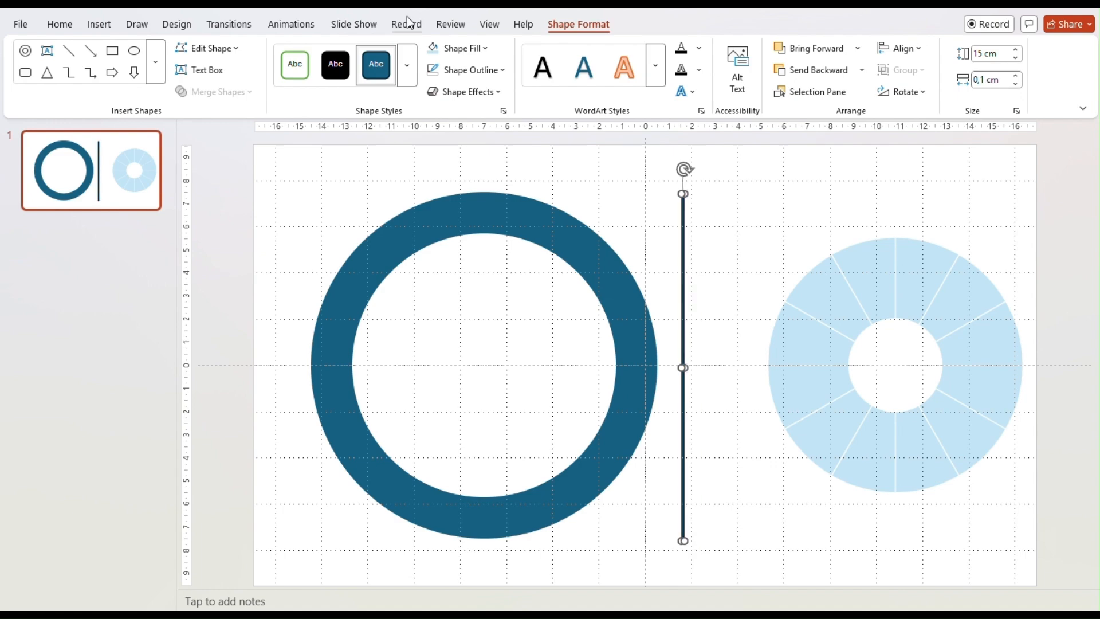
# Step: Fill the thin vertical bar with light green and remove its outline
pyautogui.click(485, 49)
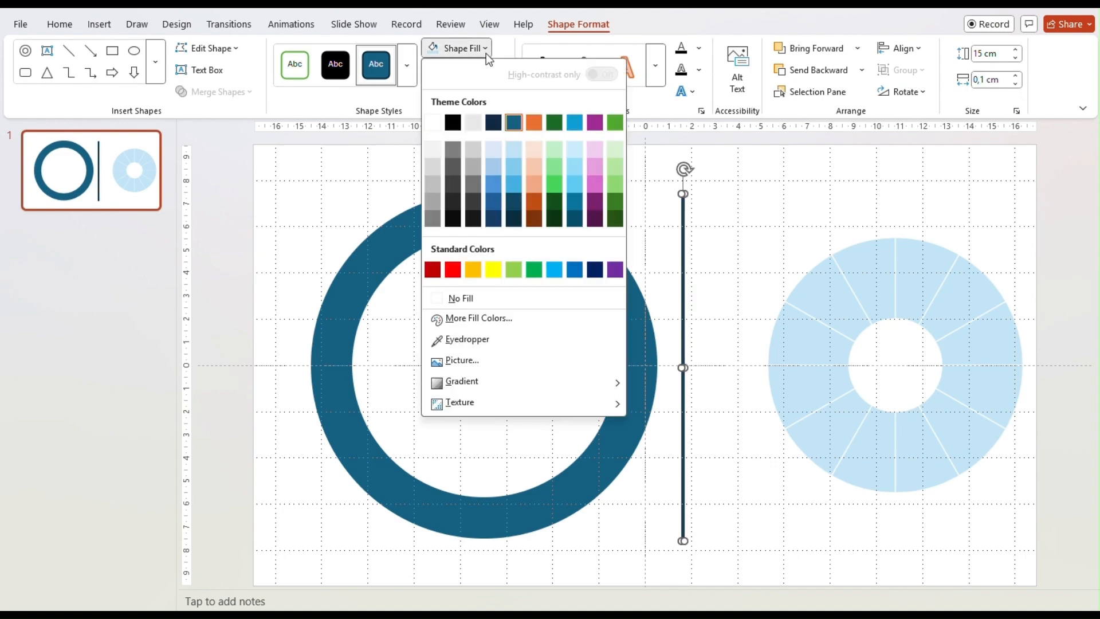
pyautogui.click(610, 160)
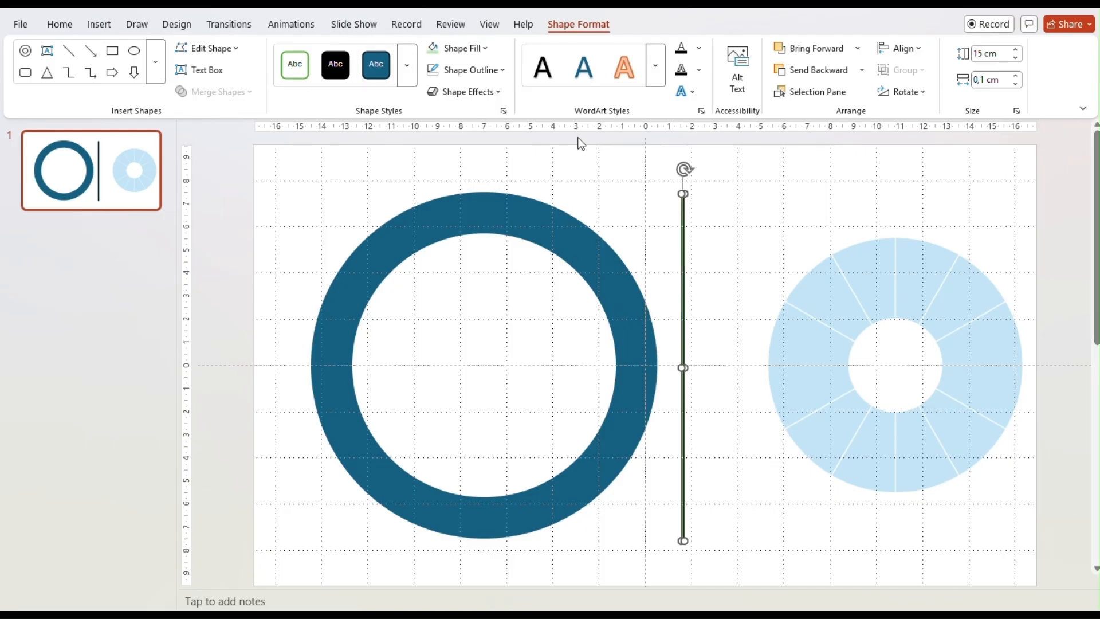
pyautogui.click(498, 71)
pyautogui.click(442, 322)
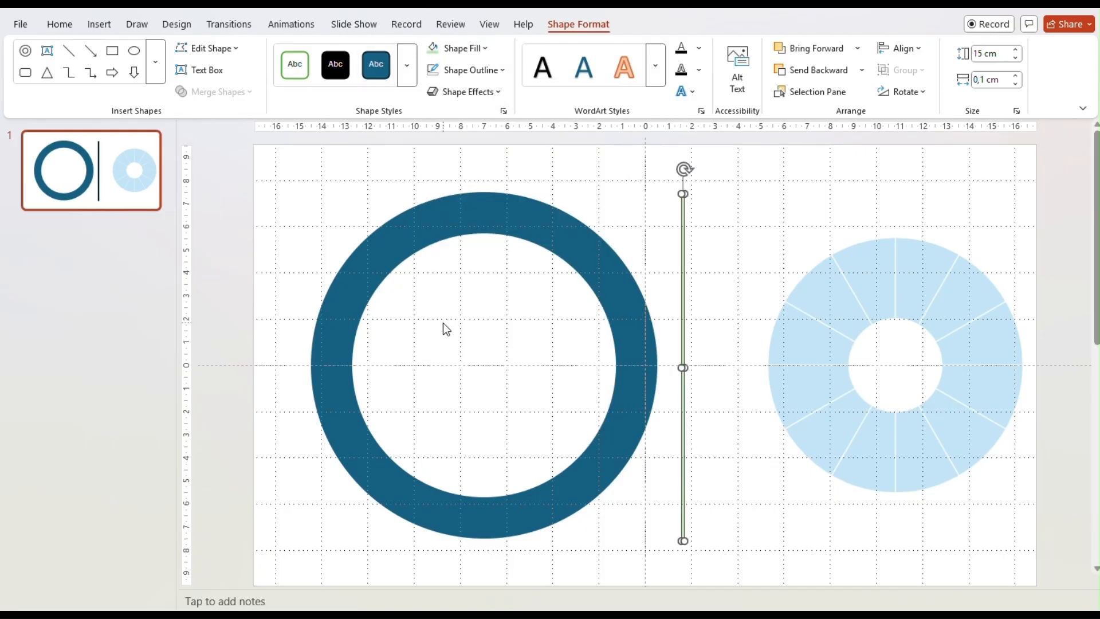
# Step: Move the green bar onto the large ring and align both shapes by their centers and middles
pyautogui.moveTo(678, 294); pyautogui.dragTo(487, 291)
pyautogui.moveTo(699, 551); pyautogui.dragTo(287, 162)
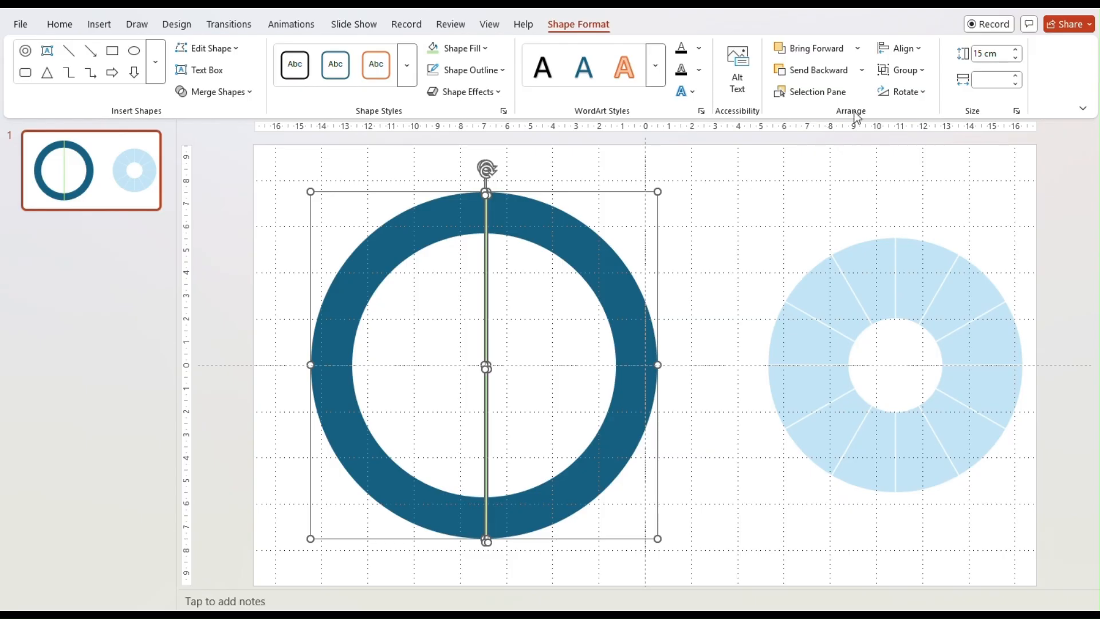
pyautogui.click(904, 49)
pyautogui.click(923, 89)
pyautogui.click(900, 48)
pyautogui.click(931, 155)
pyautogui.click(741, 506)
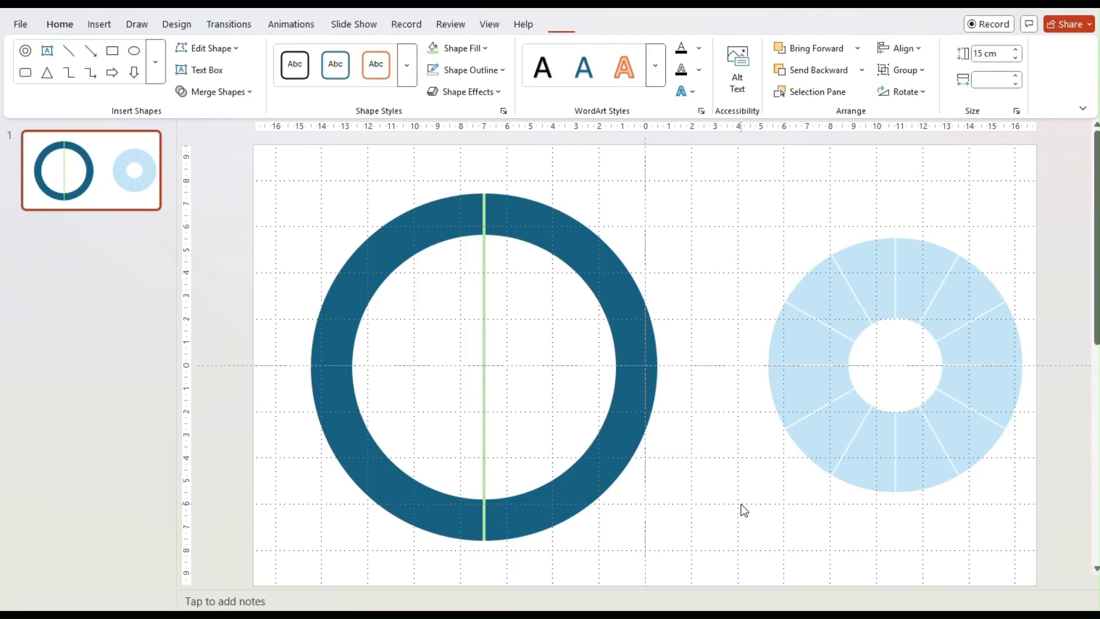
# Step: Duplicate the green bar in place and rotate the copy 90° to form a cross over the large ring
pyautogui.click(484, 296)
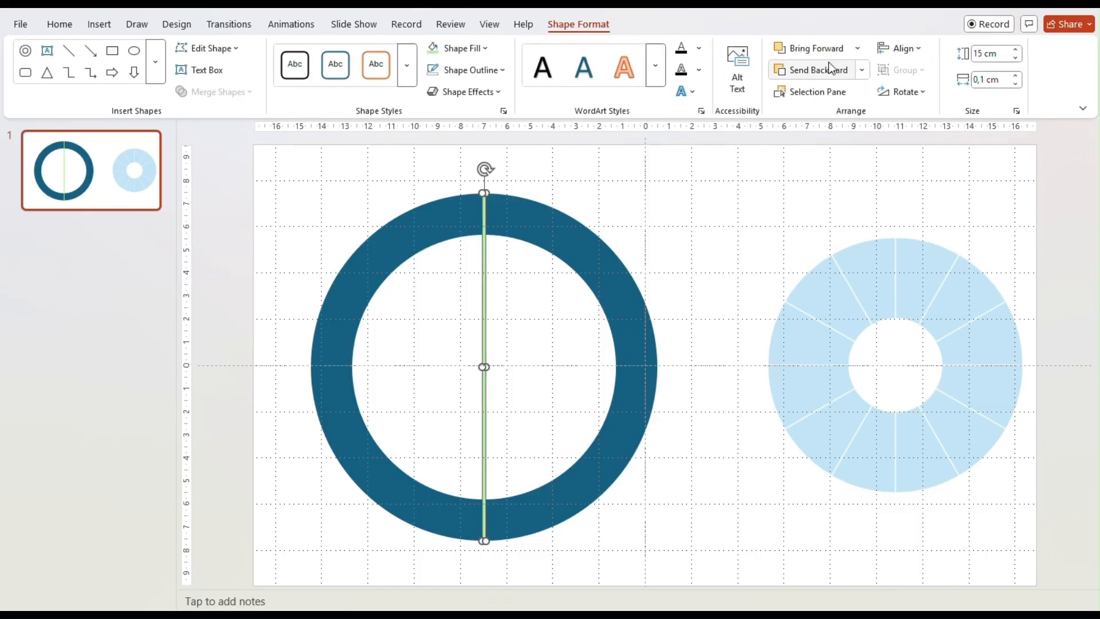
pyautogui.click(899, 93)
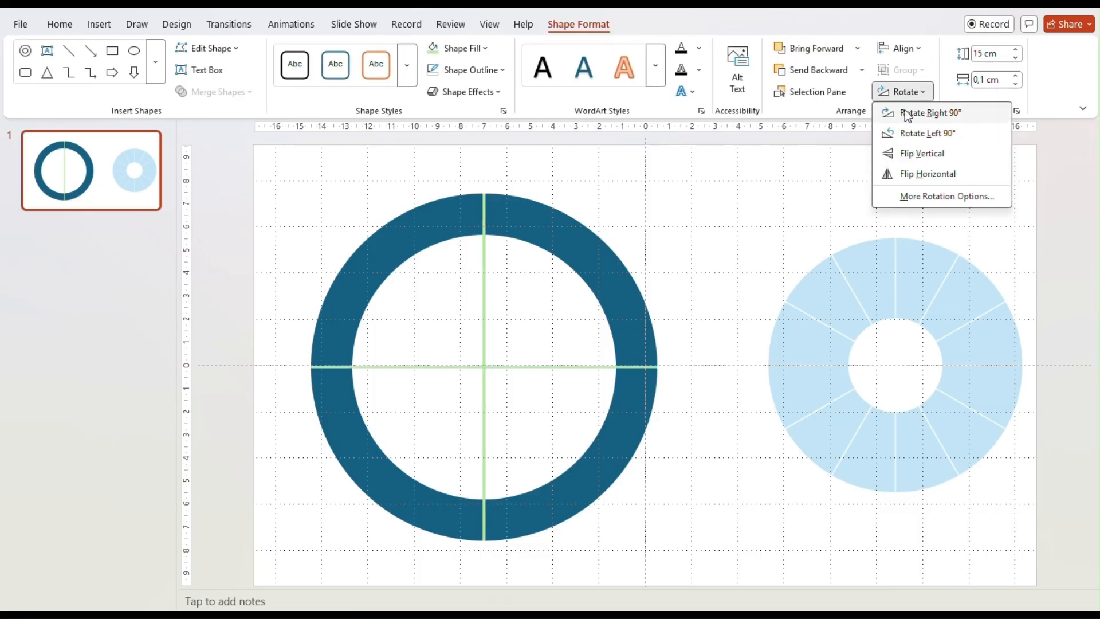
pyautogui.click(905, 113)
pyautogui.click(710, 542)
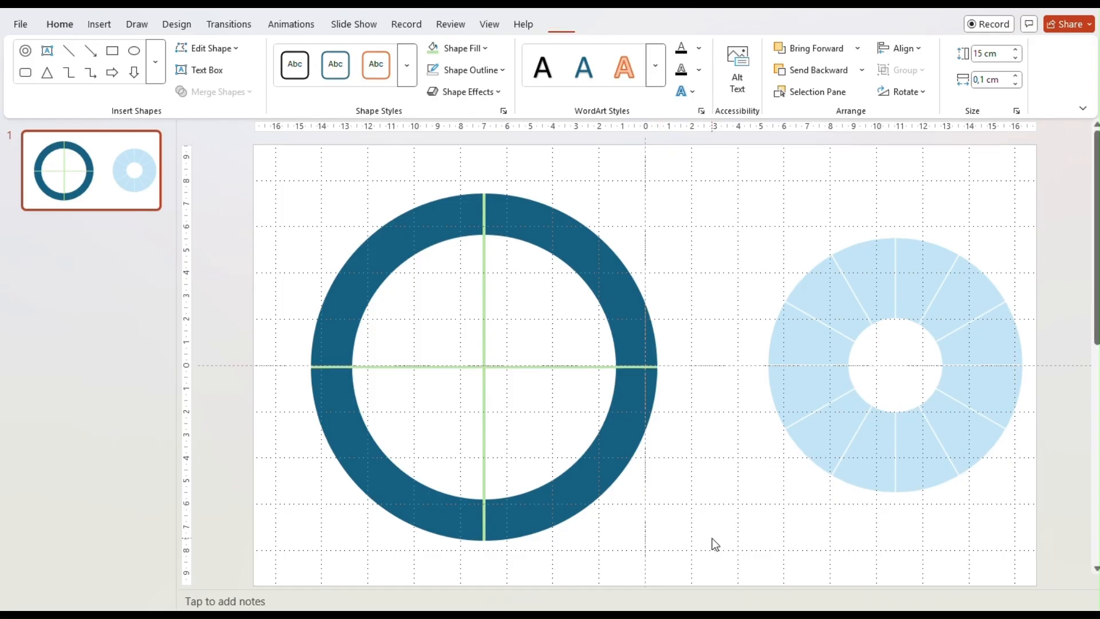
# Step: Select the large ring with both crossing bars and split them into pieces with the Fragment operation
pyautogui.moveTo(739, 564); pyautogui.dragTo(248, 143)
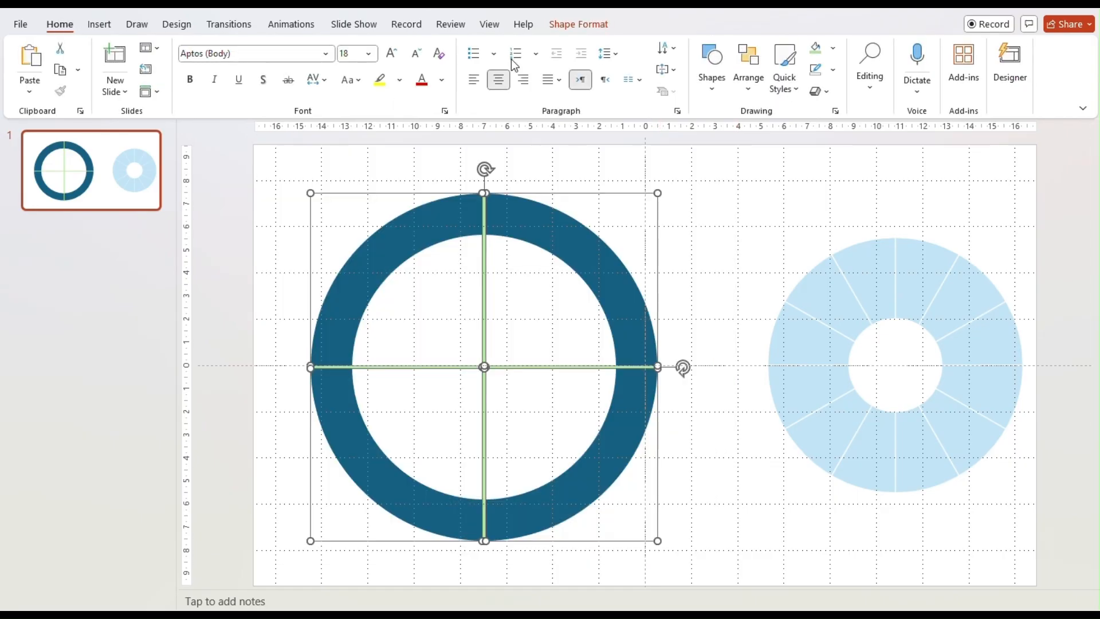
pyautogui.click(584, 23)
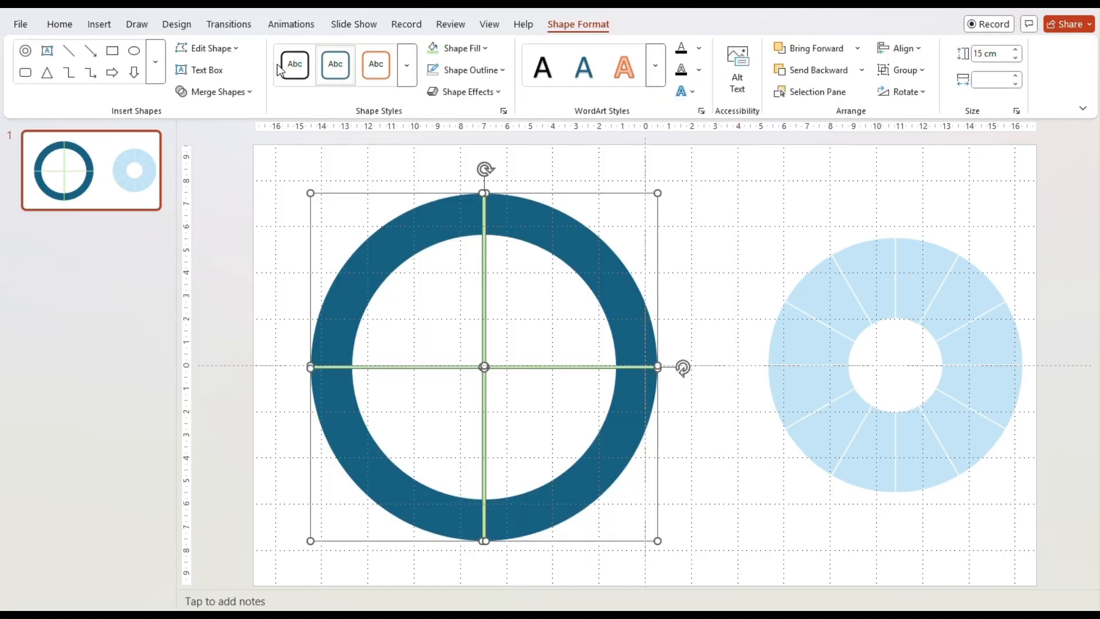
pyautogui.click(213, 91)
pyautogui.click(213, 154)
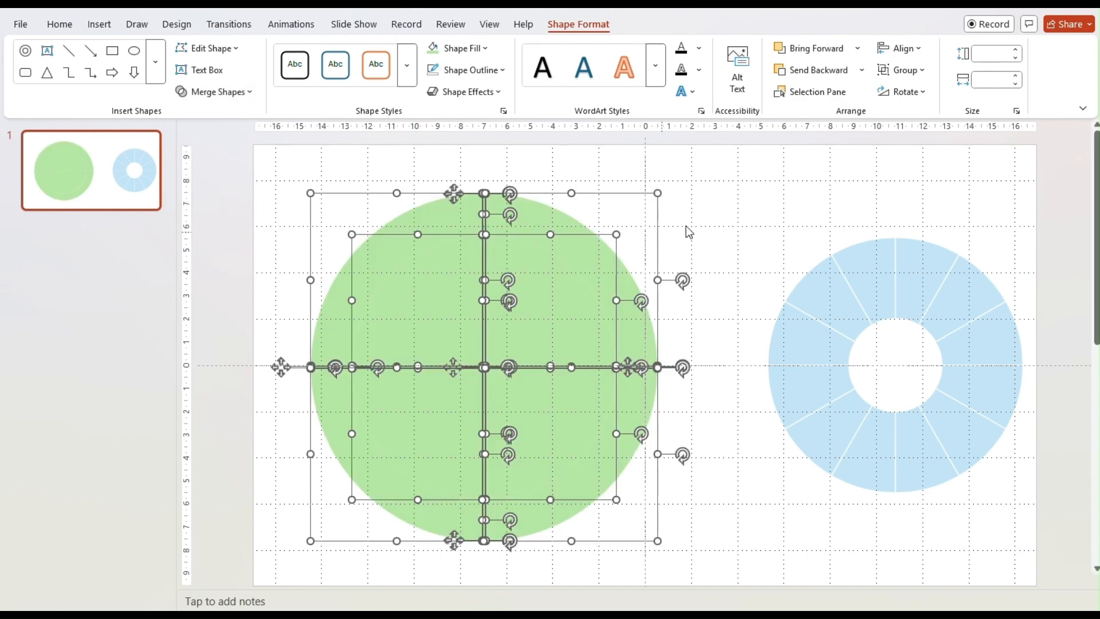
# Step: Delete the quarter pieces and bar fragments that fill the large green ring's central hole
pyautogui.click(511, 319)
pyautogui.click(465, 318)
pyautogui.press('Delete')
pyautogui.click(485, 315)
pyautogui.press('Delete')
pyautogui.click(496, 443)
pyautogui.press('Delete')
pyautogui.click(469, 440)
pyautogui.press('Delete')
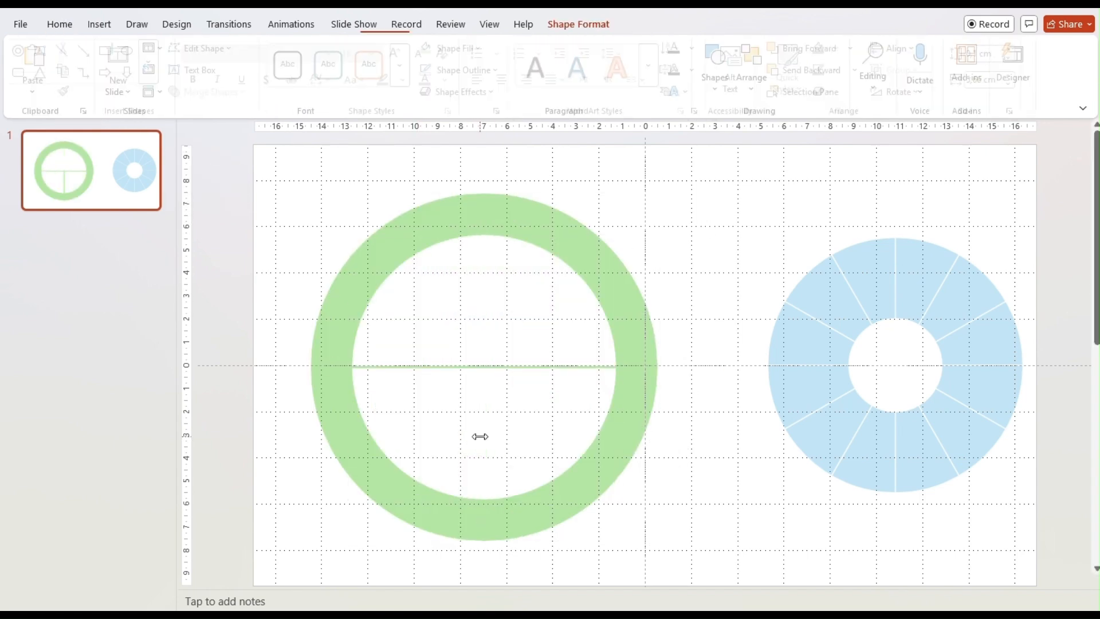
pyautogui.press('Delete')
pyautogui.click(460, 367)
pyautogui.press('Delete')
# Step: Delete the thin bar slivers between the green ring's four quarters, leaving open gaps
pyautogui.click(484, 216)
pyautogui.press('Delete')
pyautogui.click(632, 367)
pyautogui.press('Delete')
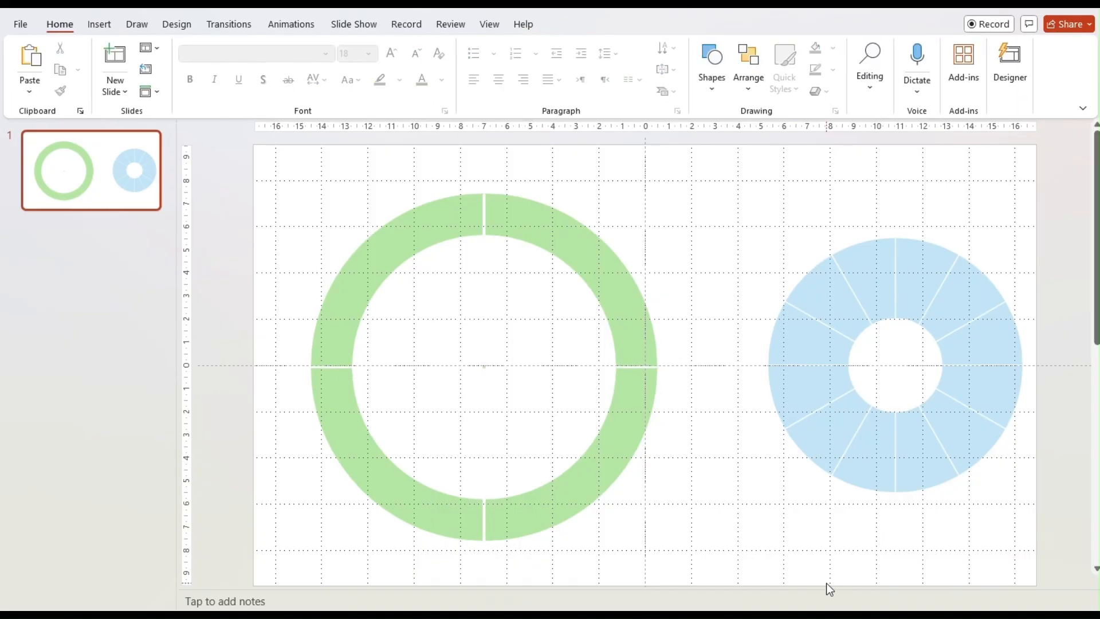
# Step: Select the four green ring quarters and group them into one object
pyautogui.moveTo(825, 579); pyautogui.dragTo(285, 181)
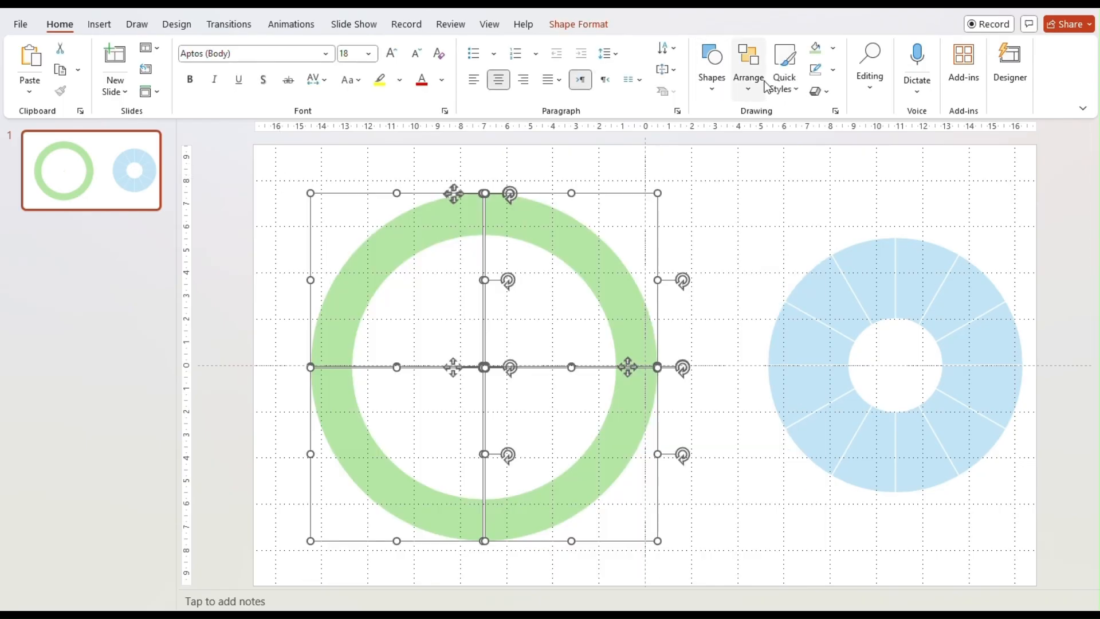
pyautogui.click(748, 68)
pyautogui.click(793, 249)
# Step: Move the green ring to the slide's center and place the segmented blue ring inside it
pyautogui.moveTo(529, 224); pyautogui.dragTo(693, 221)
pyautogui.press('Escape')
pyautogui.moveTo(981, 286); pyautogui.dragTo(719, 303)
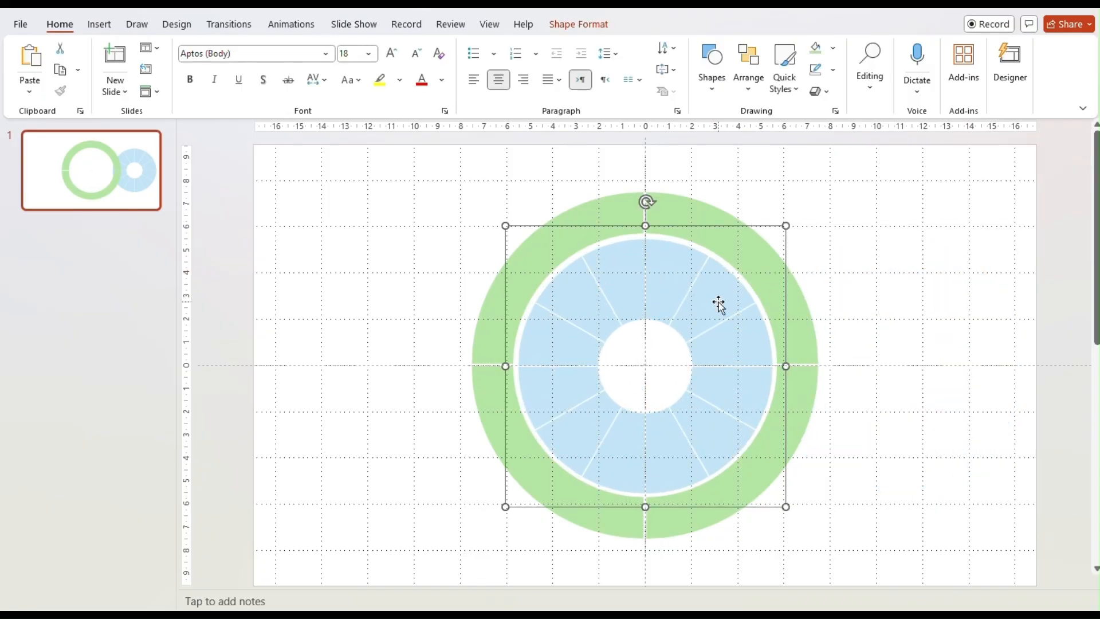
pyautogui.click(875, 281)
# Step: Draw an oval to the right of the rings and set its height and width to 3,5 cm each
pyautogui.click(716, 86)
pyautogui.click(792, 130)
pyautogui.moveTo(913, 224); pyautogui.dragTo(1008, 365)
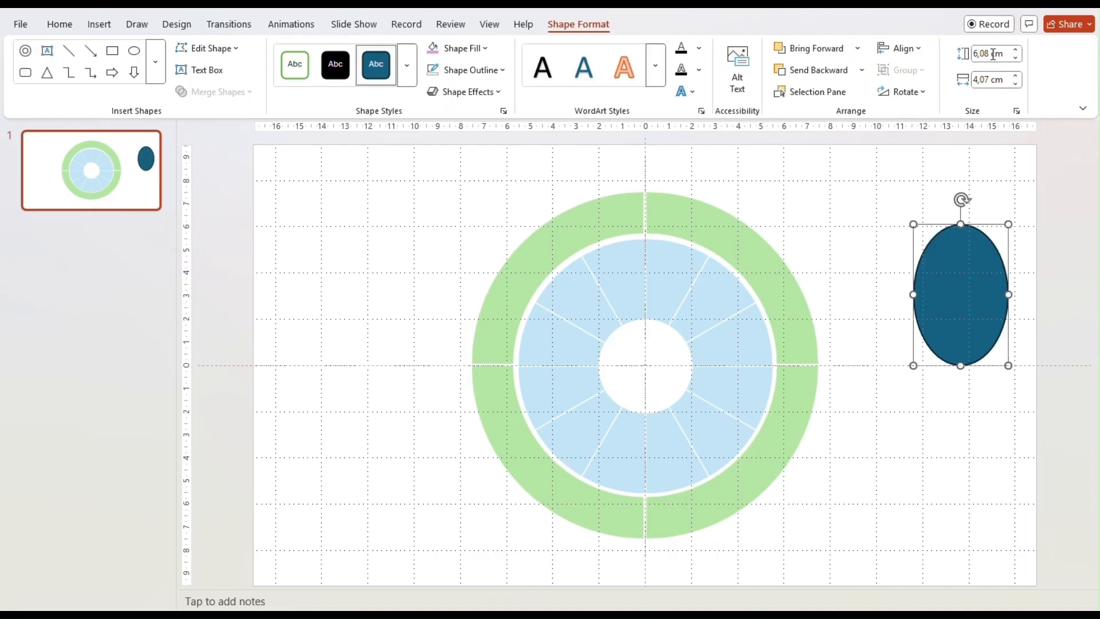
pyautogui.write('3,5')
pyautogui.press('Return')
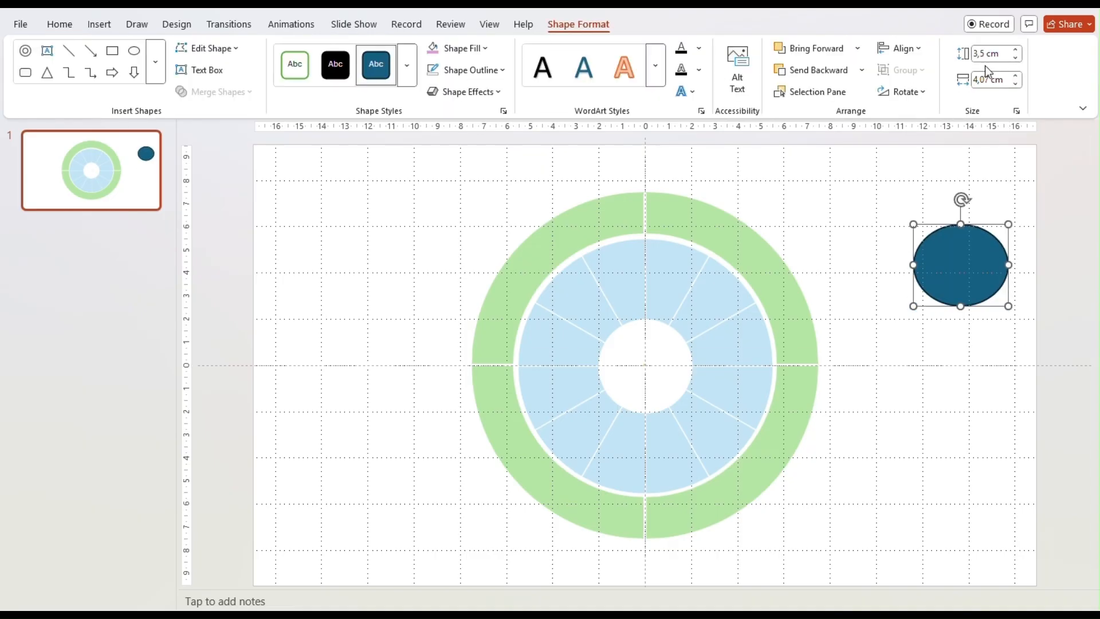
pyautogui.write('3,5')
pyautogui.press('Return')
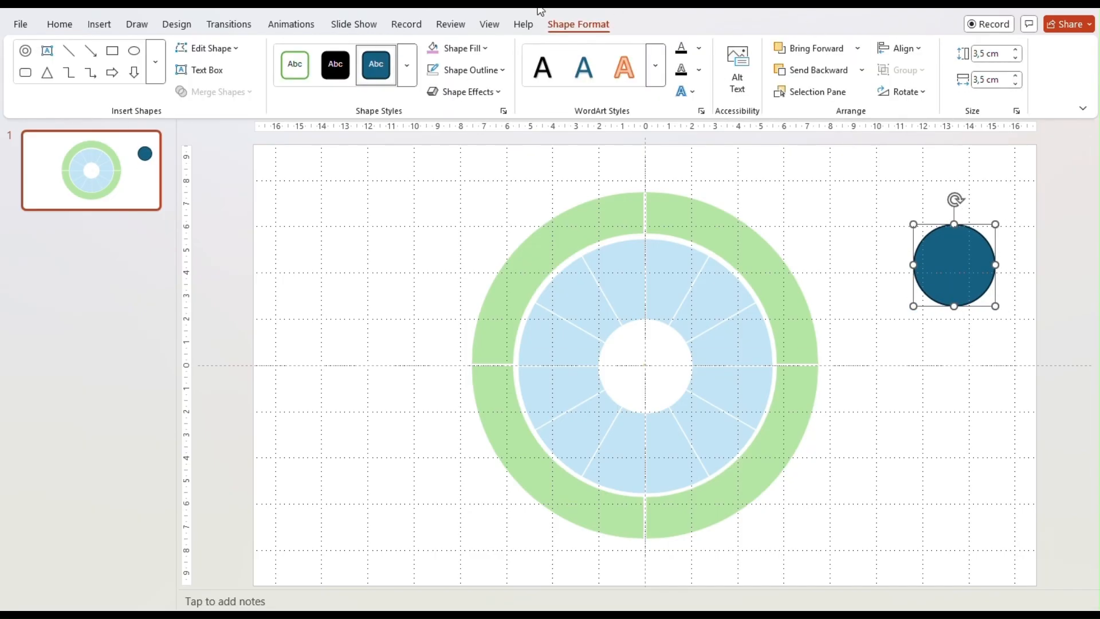
# Step: Fill the small circle with light pink-purple and remove its outline
pyautogui.click(429, 51)
pyautogui.click(503, 70)
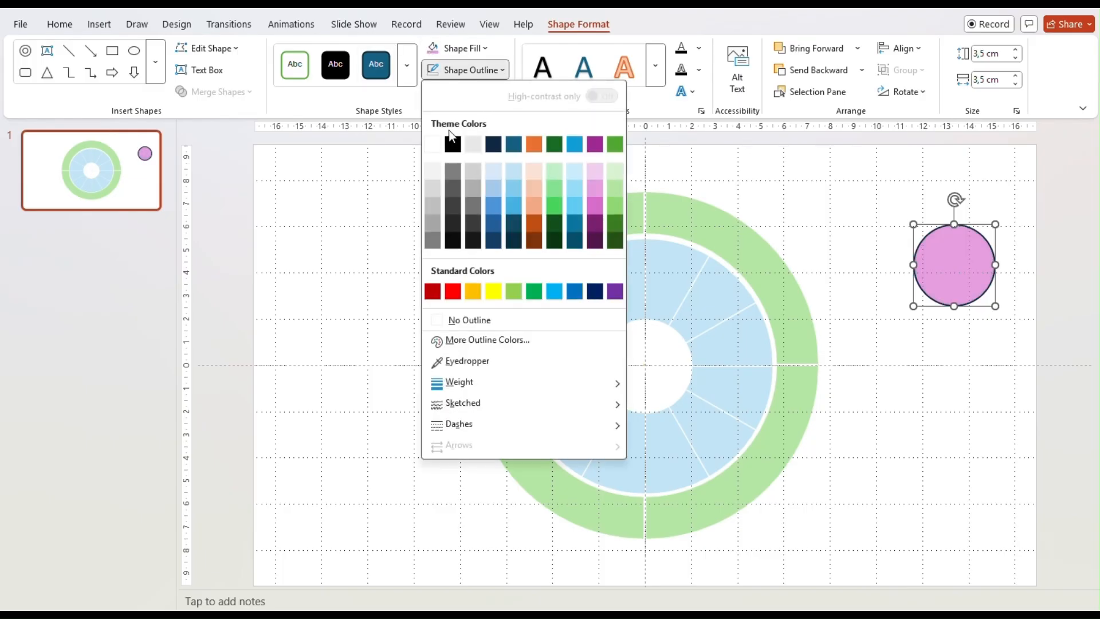
pyautogui.click(434, 320)
# Step: Move the pink circle into the blue ring's hole and align it with both rings using Align Center and Align Middle
pyautogui.moveTo(952, 264); pyautogui.dragTo(641, 363)
pyautogui.moveTo(961, 541); pyautogui.dragTo(267, 140)
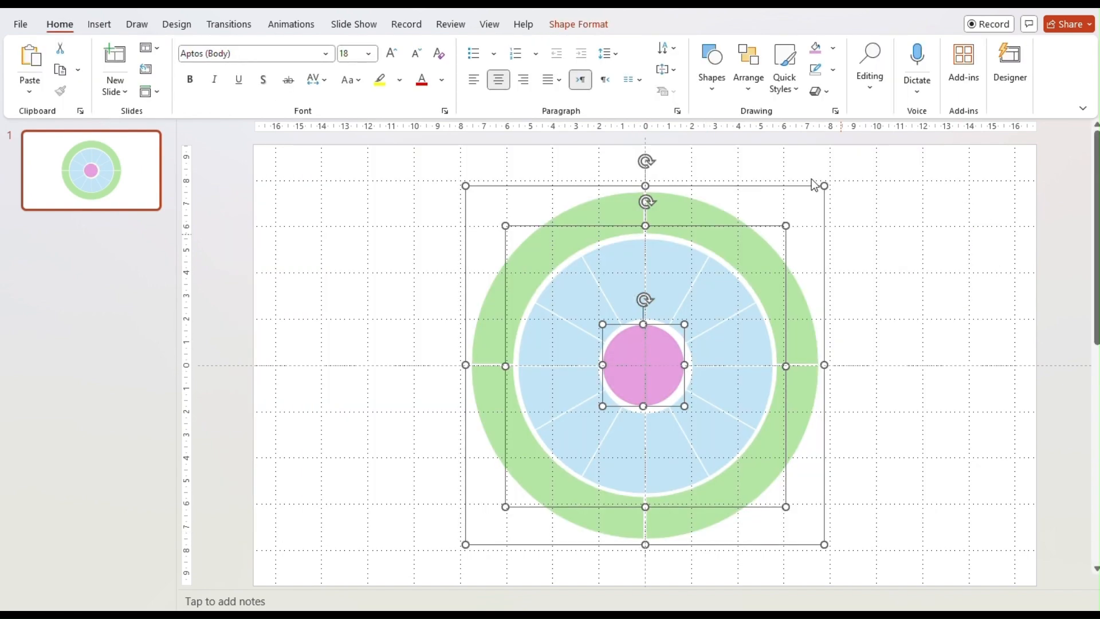
pyautogui.click(746, 81)
pyautogui.moveTo(765, 320)
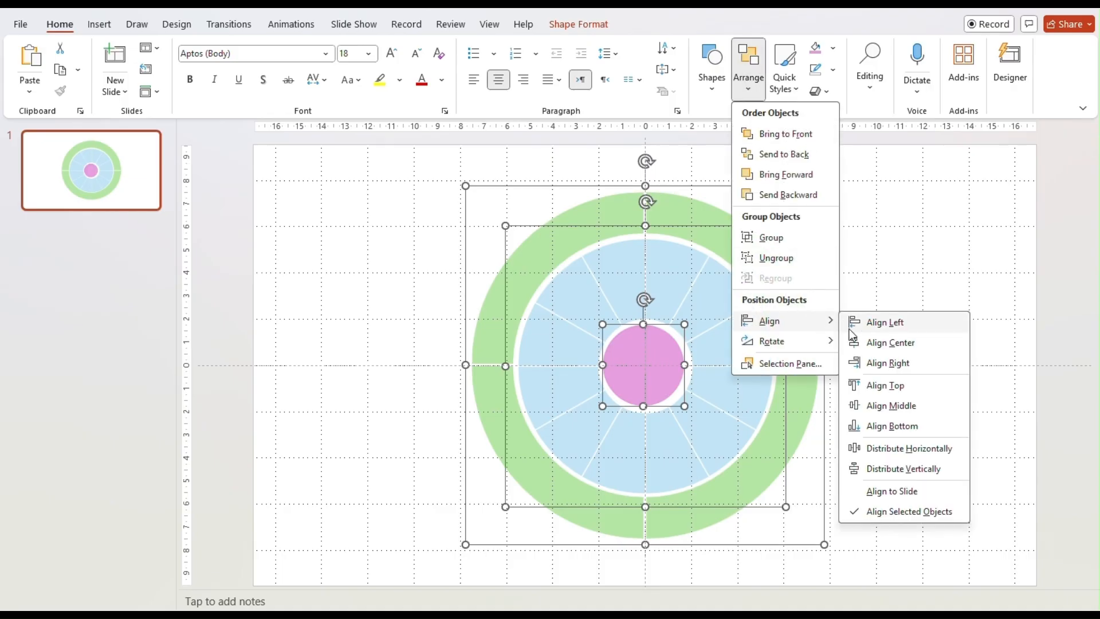
pyautogui.click(874, 343)
pyautogui.click(747, 69)
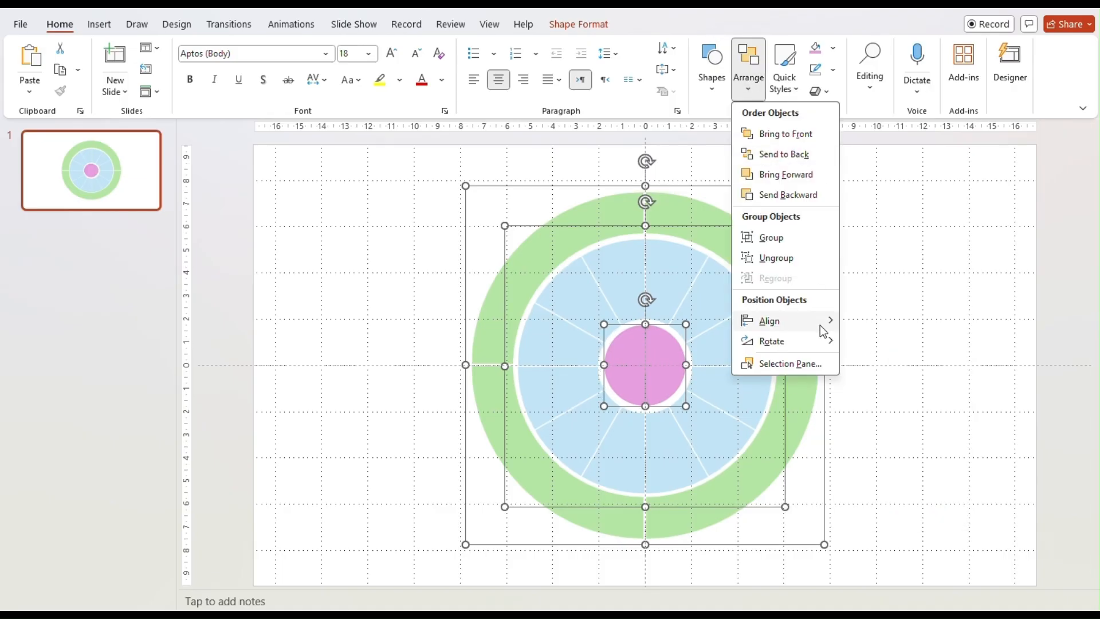
pyautogui.moveTo(823, 330)
pyautogui.click(885, 407)
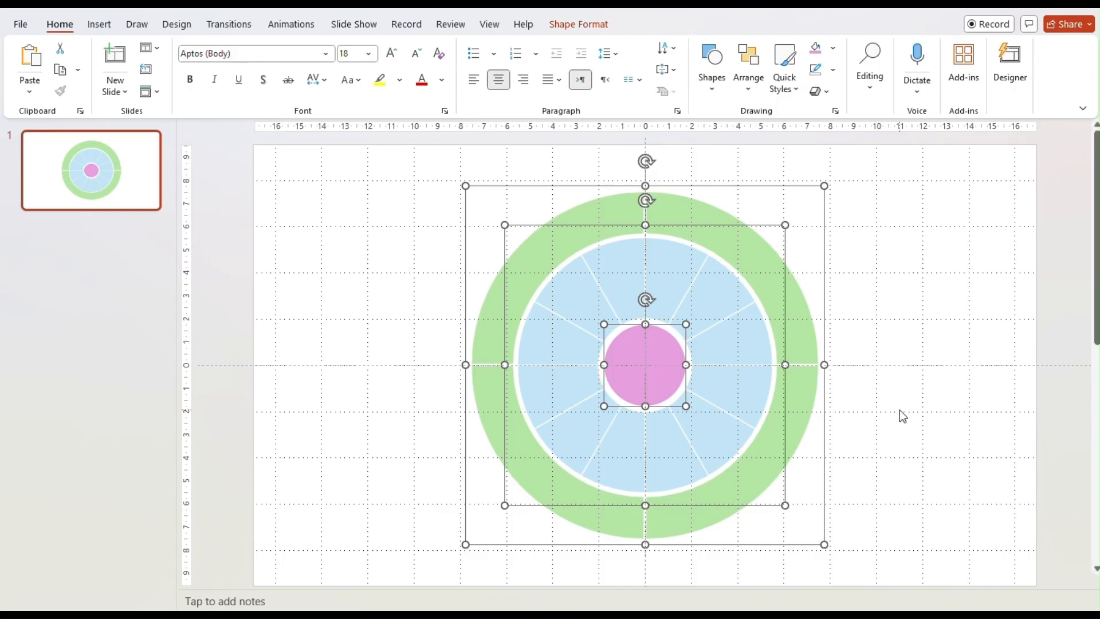
pyautogui.click(899, 410)
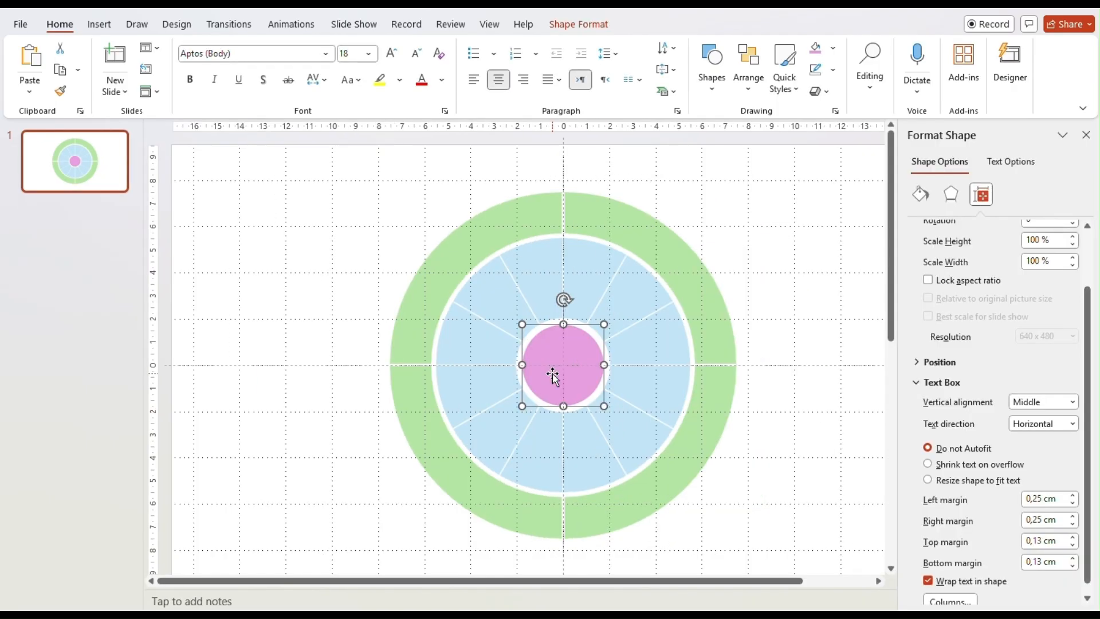
# Step: Label the central pink circle 2025 and format the text in Abadi ExtraLight at size 22
pyautogui.write('2')
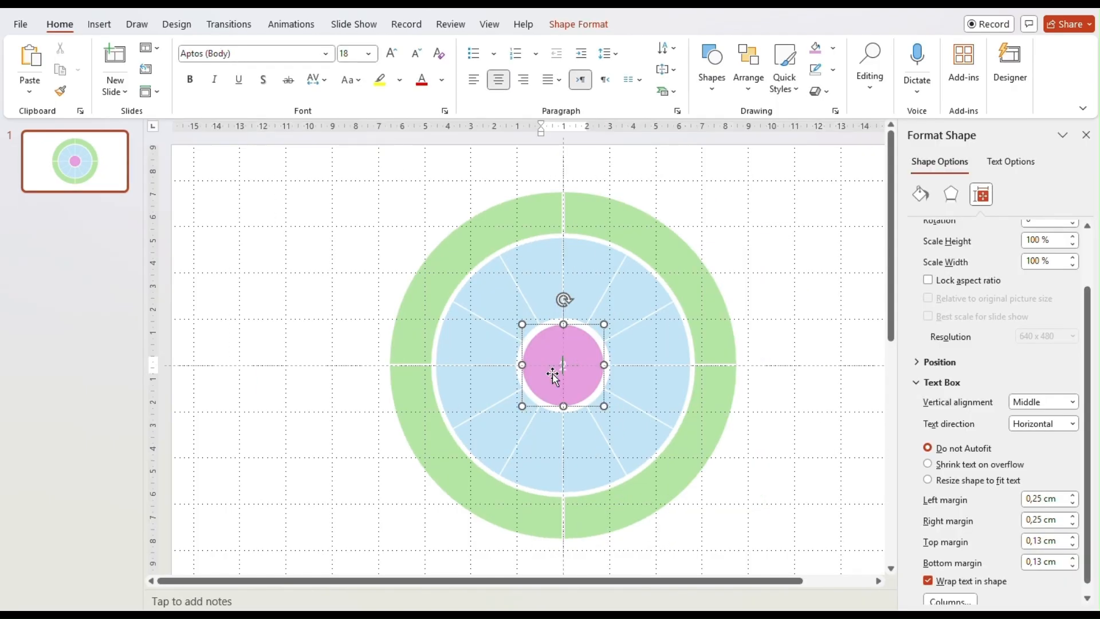
pyautogui.write('025')
pyautogui.doubleClick(555, 375)
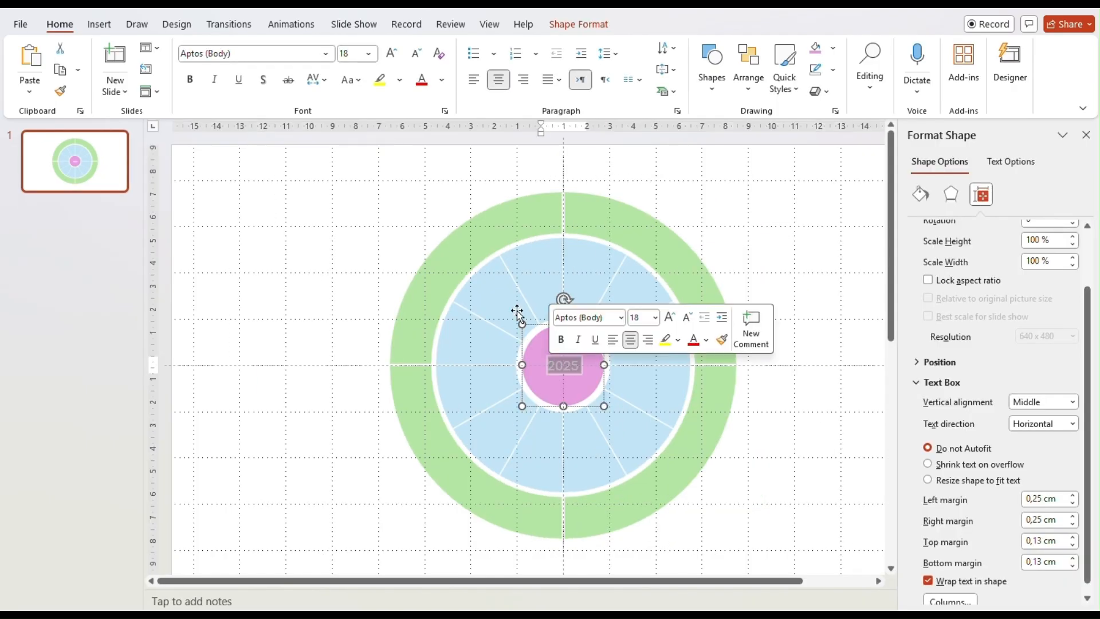
pyautogui.click(325, 54)
pyautogui.click(277, 184)
pyautogui.write('22')
pyautogui.press('Return')
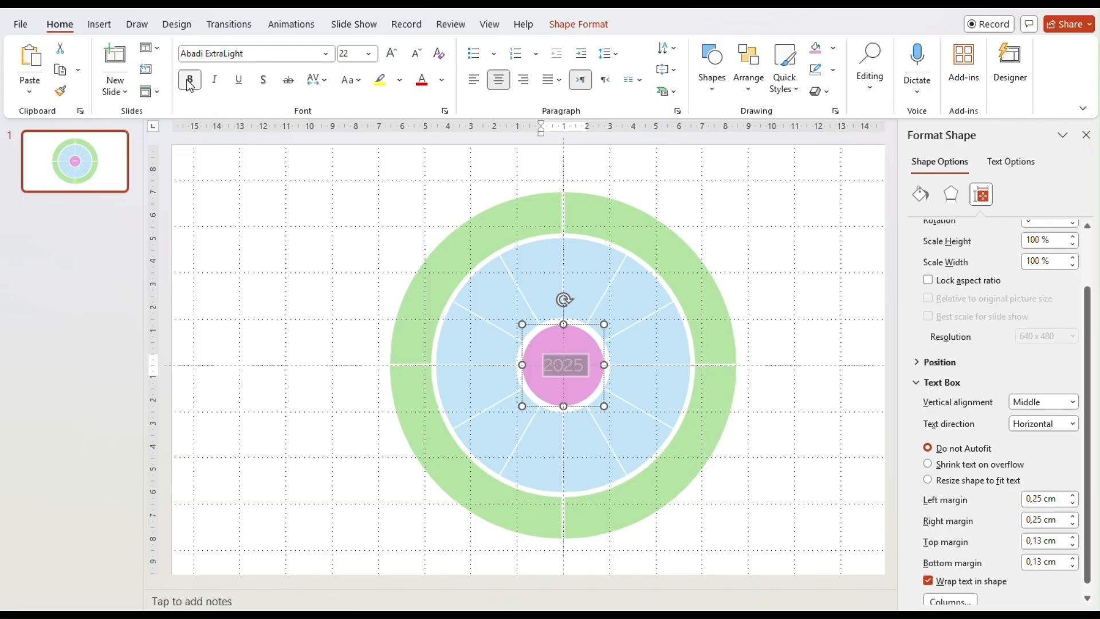
pyautogui.click(754, 225)
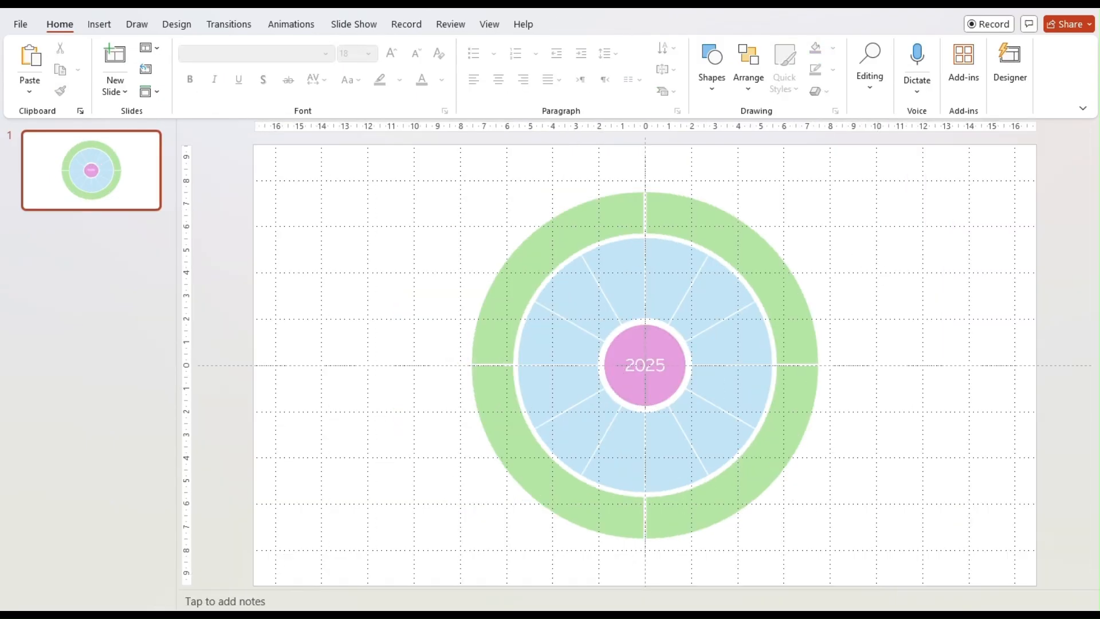
# Step: Insert a text box reading Jan and place it on the blue segment just right of the top center line
pyautogui.click(95, 26)
pyautogui.click(743, 75)
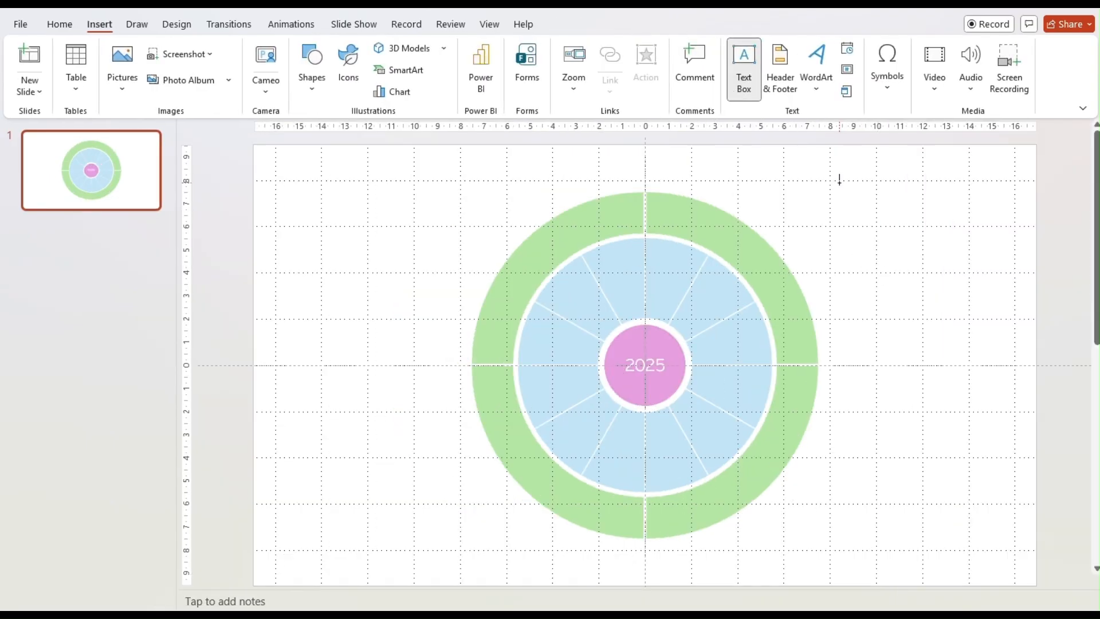
pyautogui.moveTo(839, 181); pyautogui.dragTo(947, 218)
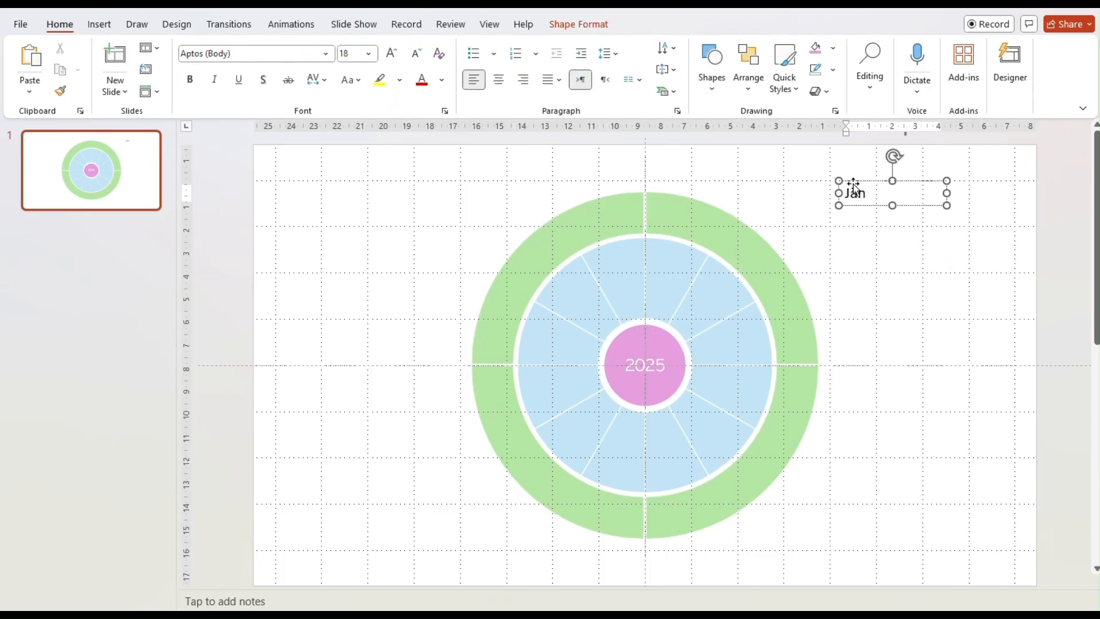
pyautogui.moveTo(945, 193); pyautogui.dragTo(682, 262)
# Step: Change the Jan label's text color to dark teal
pyautogui.click(61, 26)
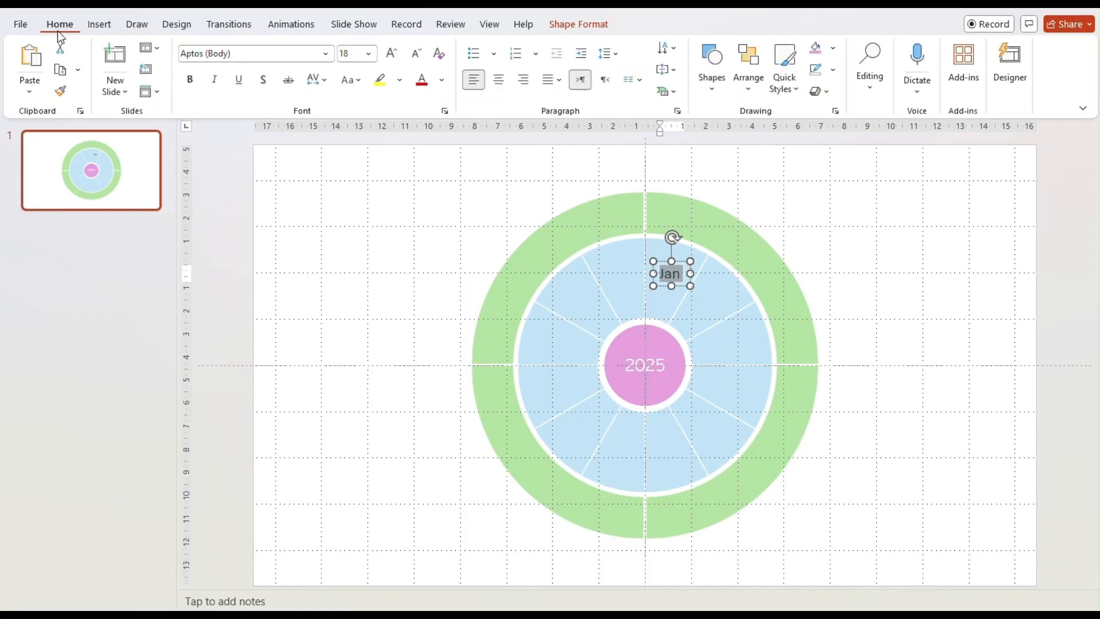
pyautogui.click(442, 80)
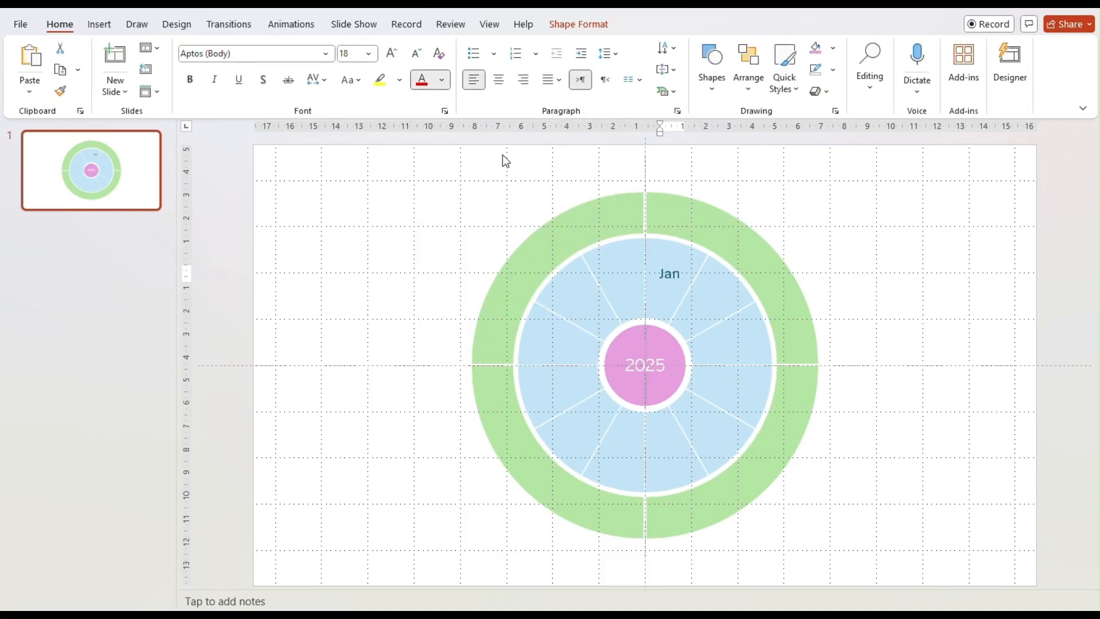